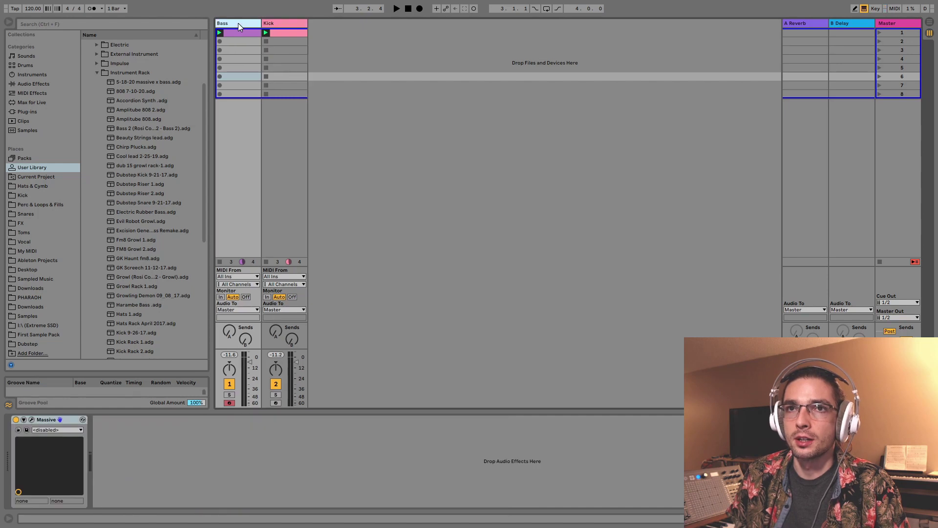
Review the instruments on the Kick and Bass tracks, finishing with the Bass track selected.
click(278, 23)
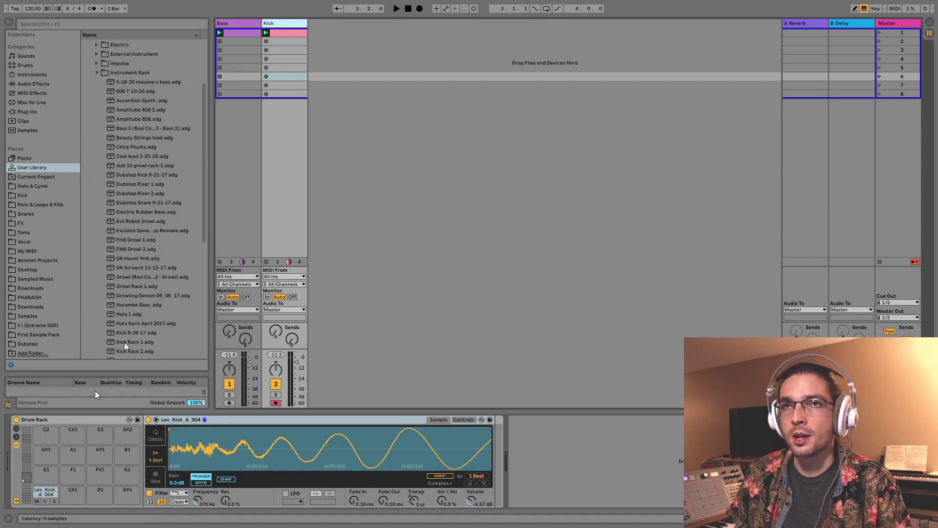
click(240, 25)
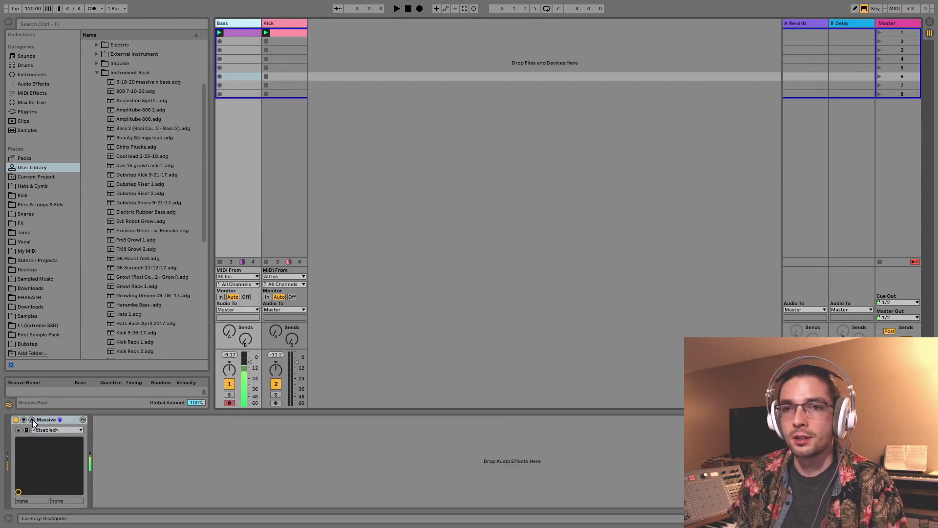
key(Right)
click(235, 22)
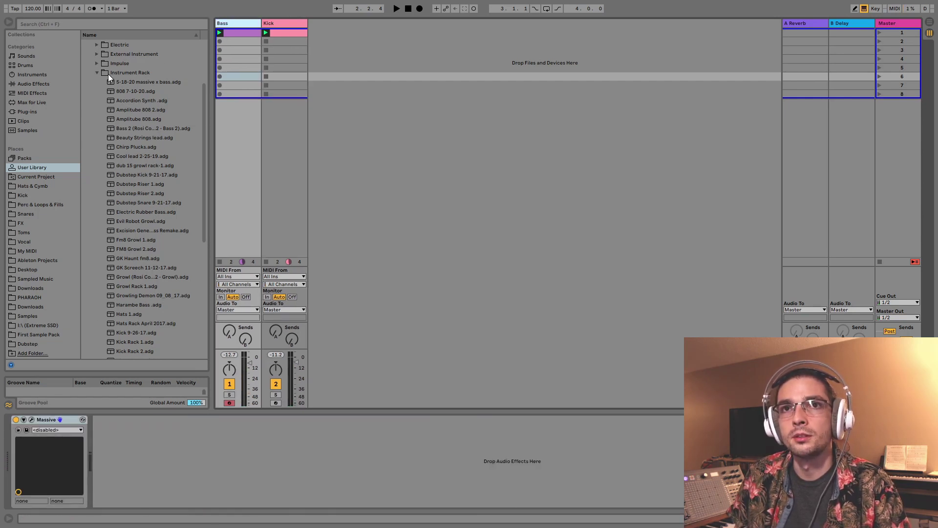
Add the Compressor audio effect after Massive on the Bass track.
click(34, 86)
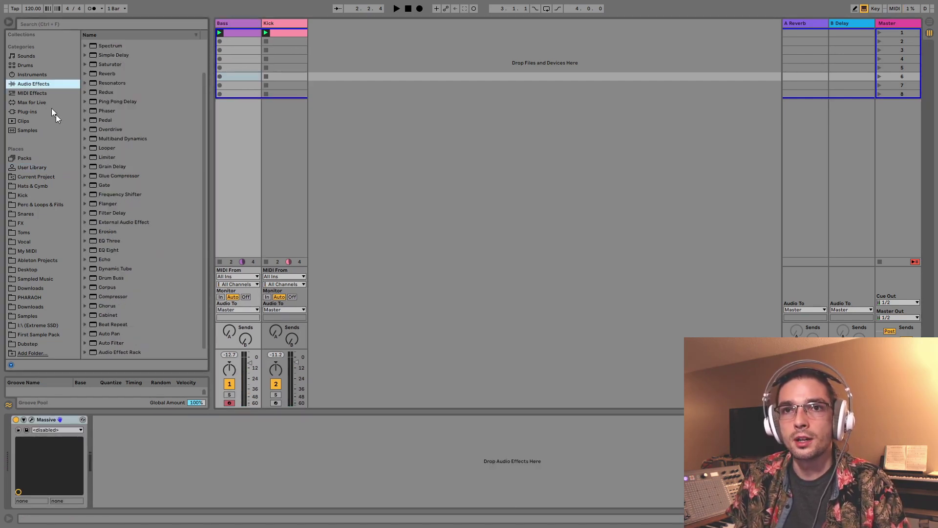
scroll(128, 224, down, 1)
drag(104, 288, 184, 475)
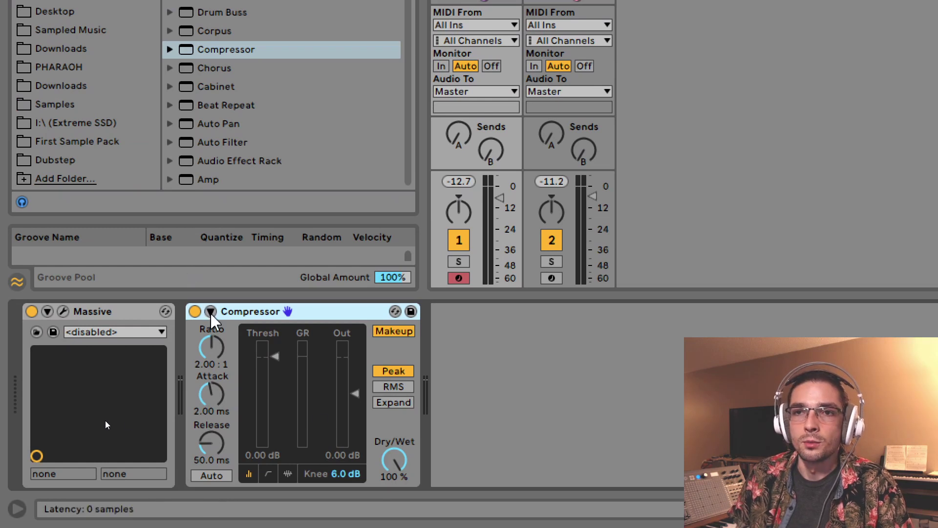
Expand the Compressor's extra settings, enable Sidechain and choose Kick as its audio source.
click(211, 313)
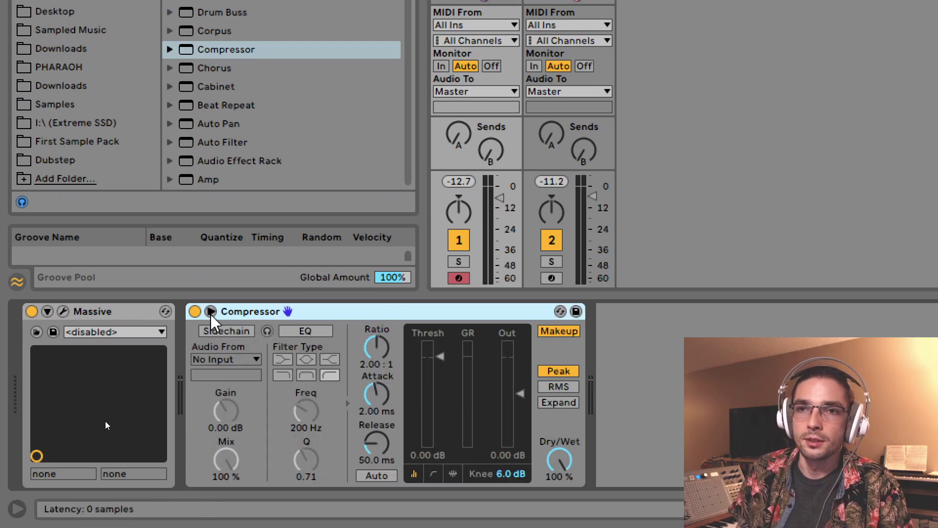
click(236, 332)
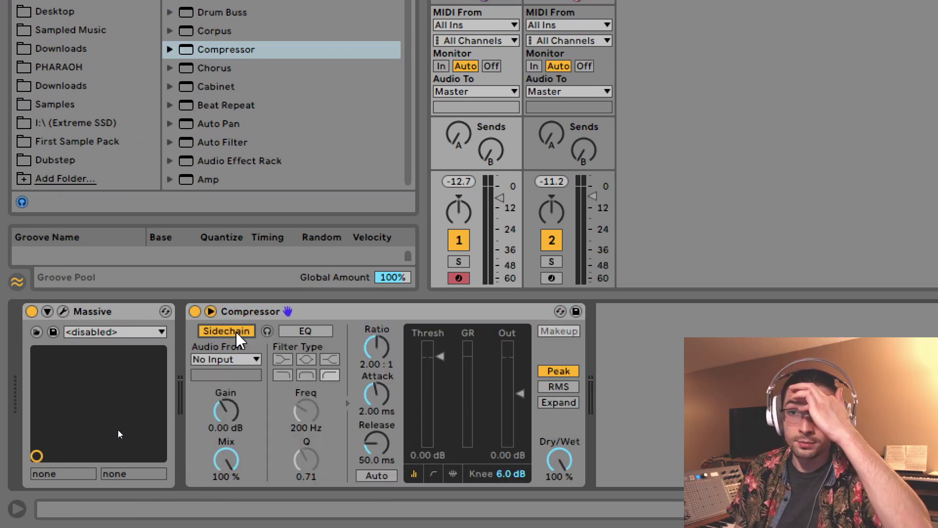
click(234, 362)
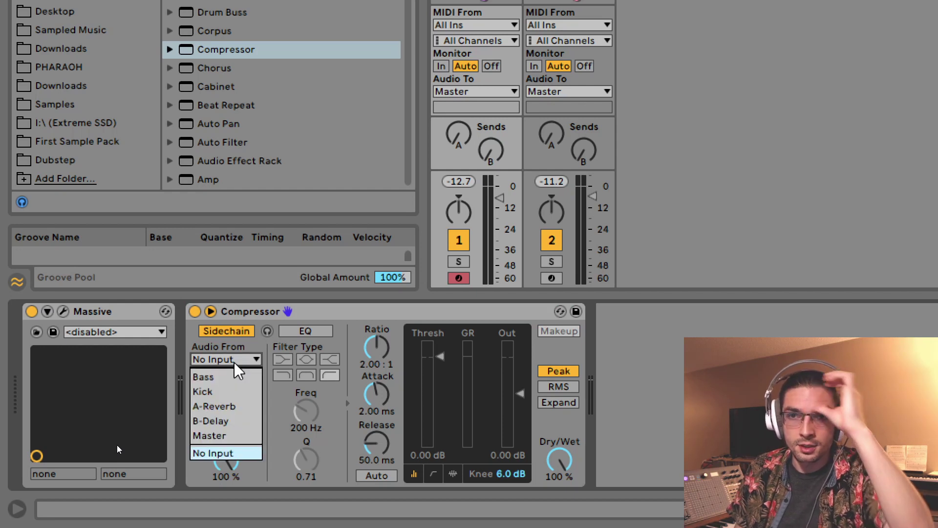
click(224, 392)
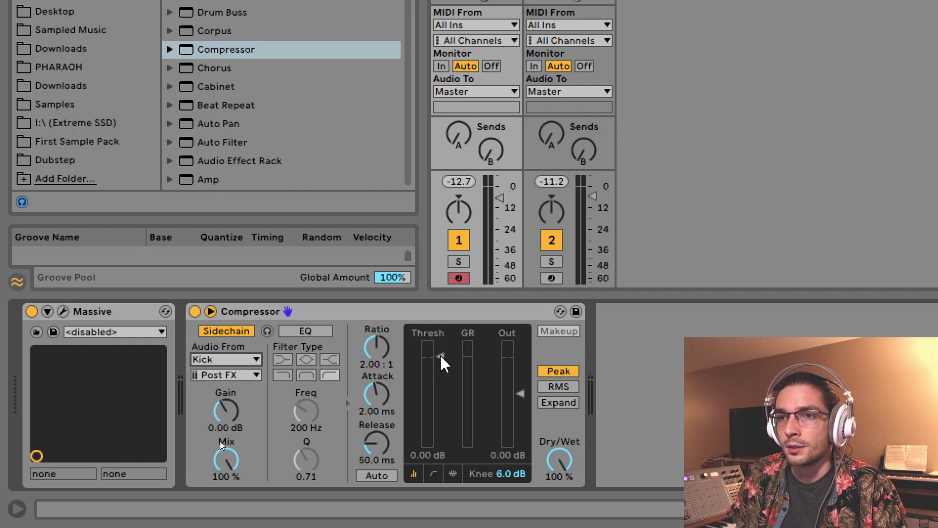
Set the Compressor's ratio to 8.00 : 1 and lower its threshold to about -40 dB while auditioning the bass and kick.
drag(441, 356, 441, 378)
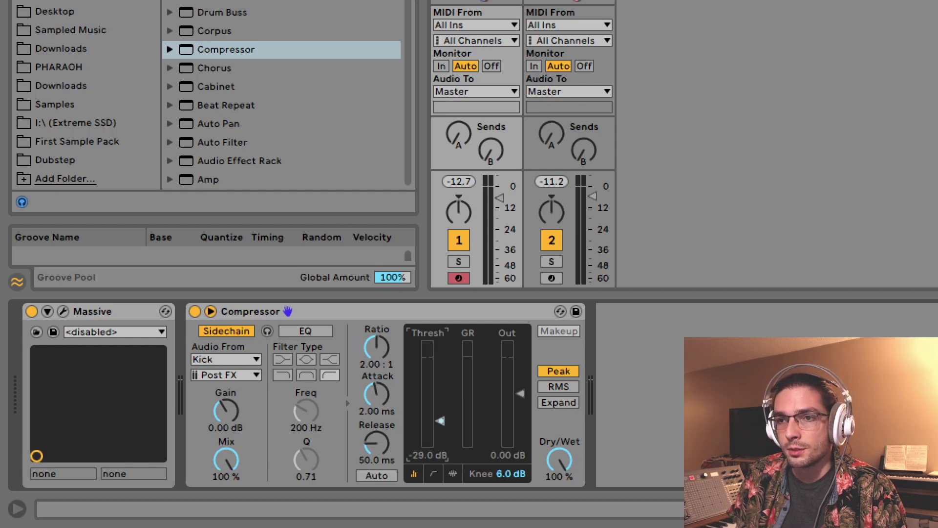
drag(376, 367, 376, 342)
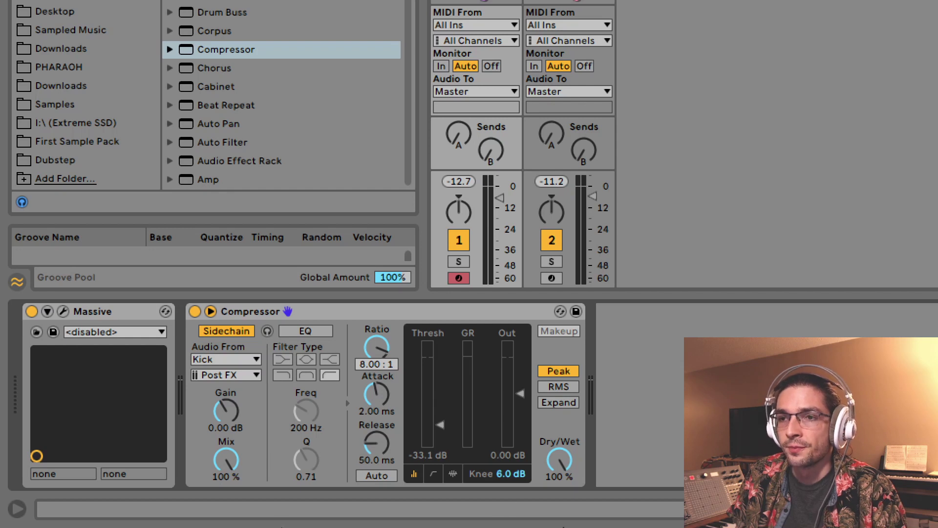
key(space)
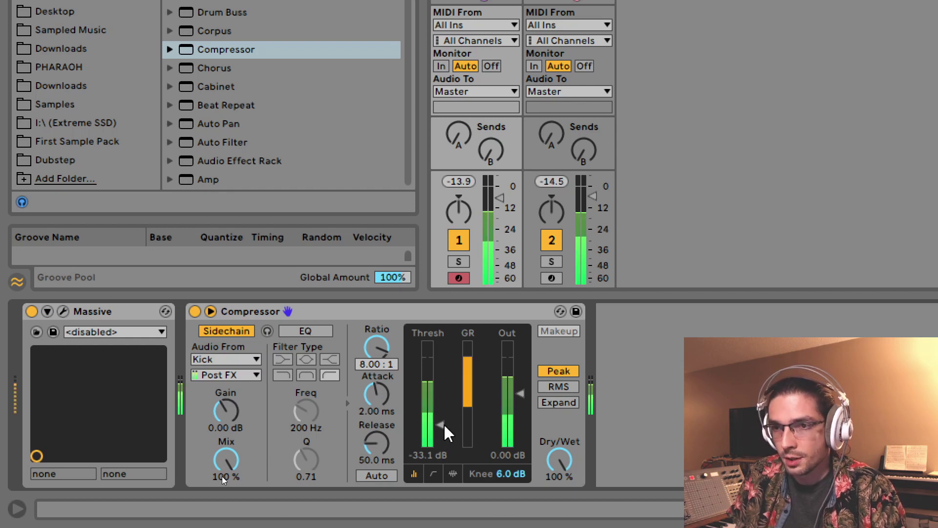
drag(444, 423, 443, 430)
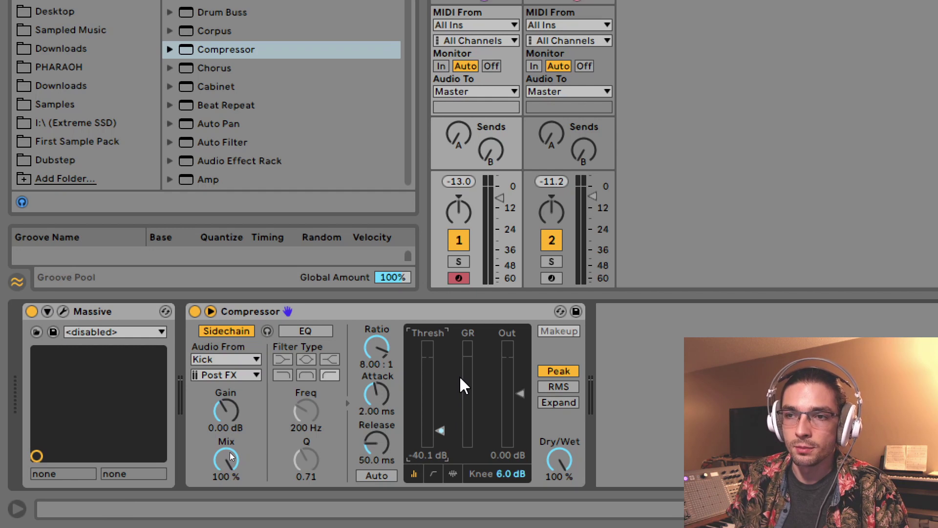
Switch the Compressor to its activity display and raise the threshold to -33.0 dB while checking the ducking during playback.
click(453, 473)
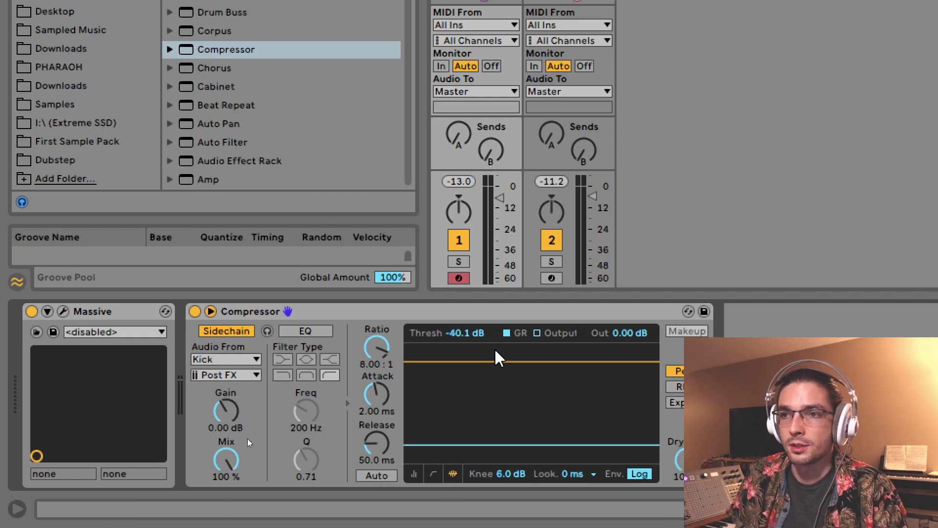
drag(471, 445, 471, 442)
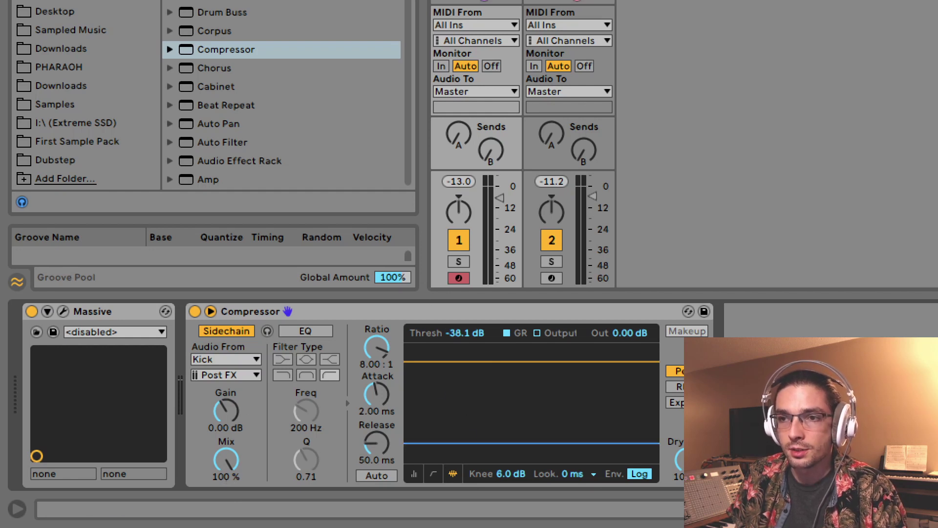
key(space)
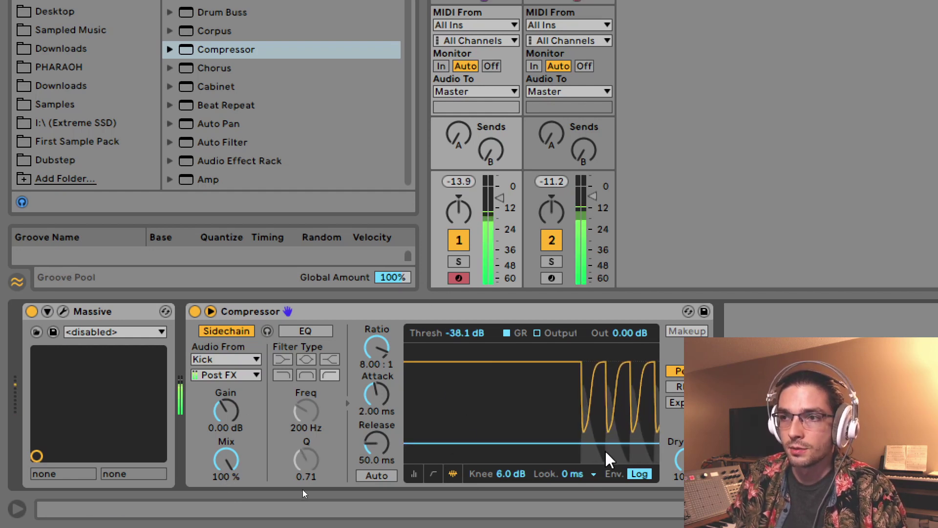
drag(461, 443, 461, 438)
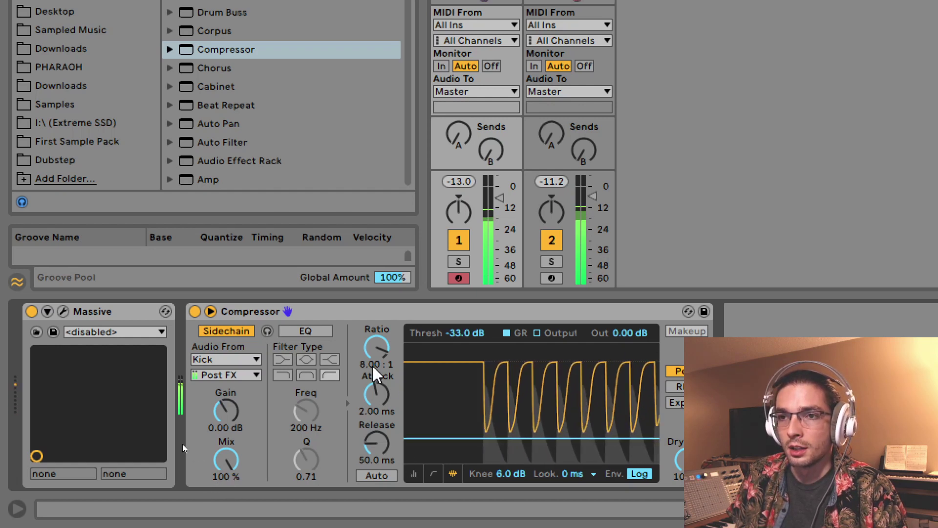
key(space)
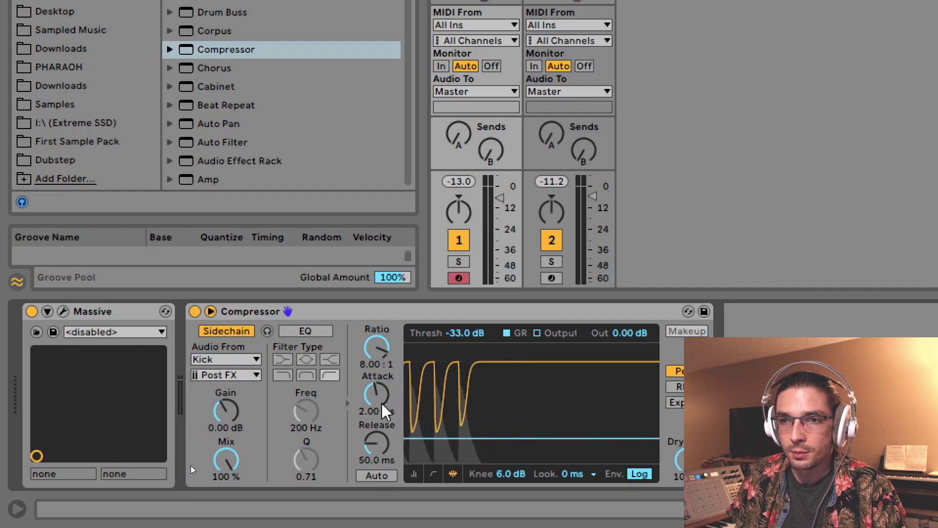
Try an attack of 0.67 ms with releases between 7.52 and 338 ms, and set the threshold to -30.3 dB.
drag(384, 412, 384, 420)
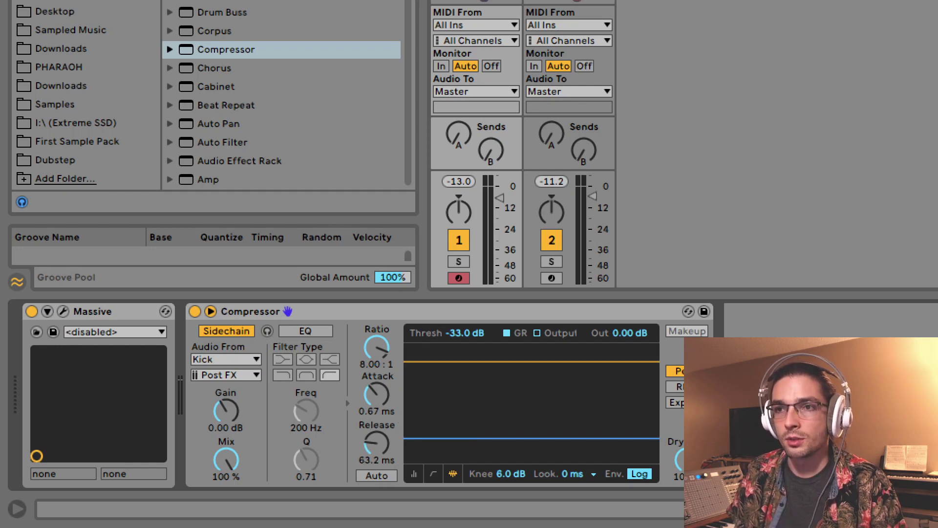
drag(467, 438, 438, 451)
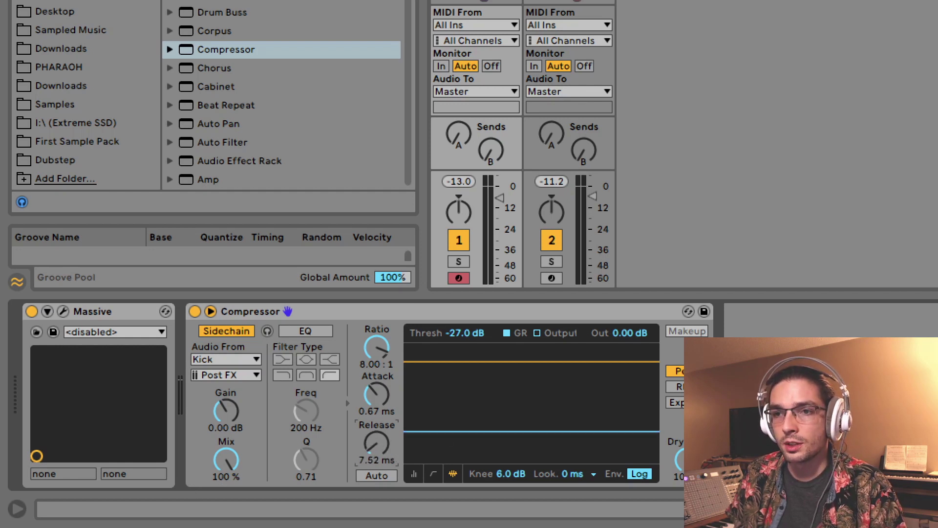
drag(448, 431, 448, 435)
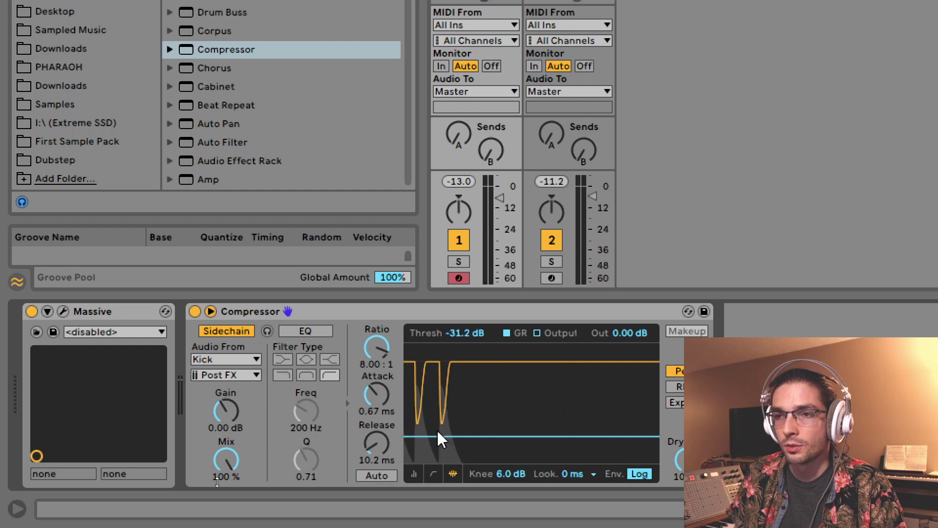
mouse_move(444, 435)
mouse_down()
mouse_move(443, 447)
mouse_move(478, 443)
mouse_move(447, 420)
mouse_move(446, 435)
mouse_up()
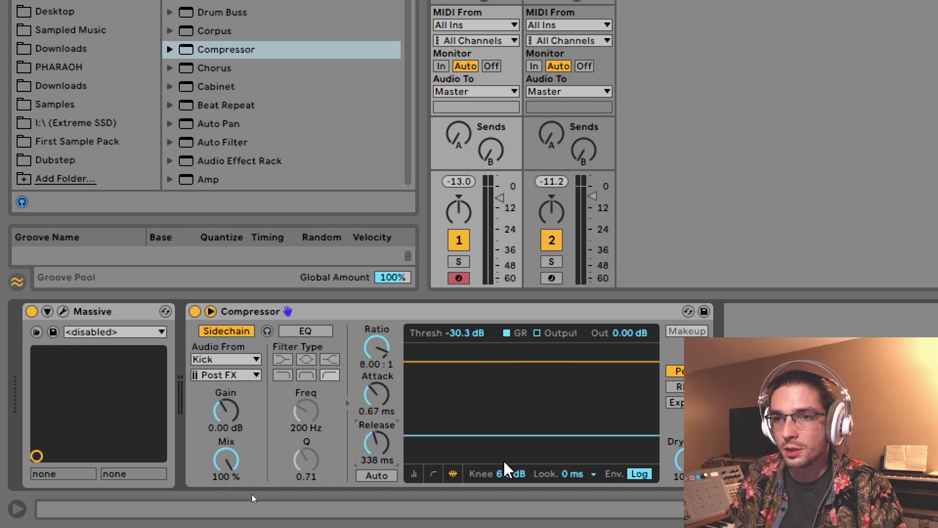
Try a long release of 605 ms with the threshold at -37.1 dB during playback.
drag(385, 444, 385, 430)
key(space)
drag(502, 436, 503, 443)
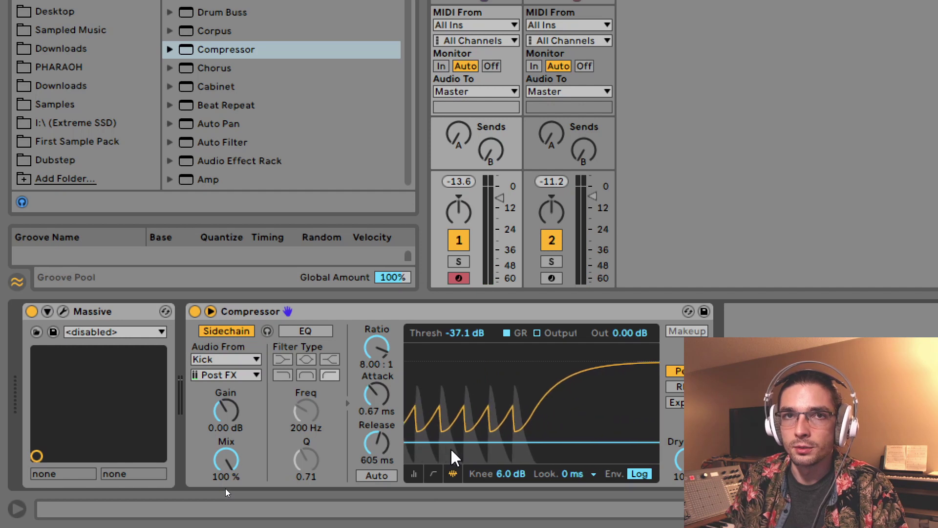
Shorten the Compressor's release to 30.7 ms and its attack to 0.01 ms, with the threshold at -40.3 dB.
drag(376, 442, 377, 450)
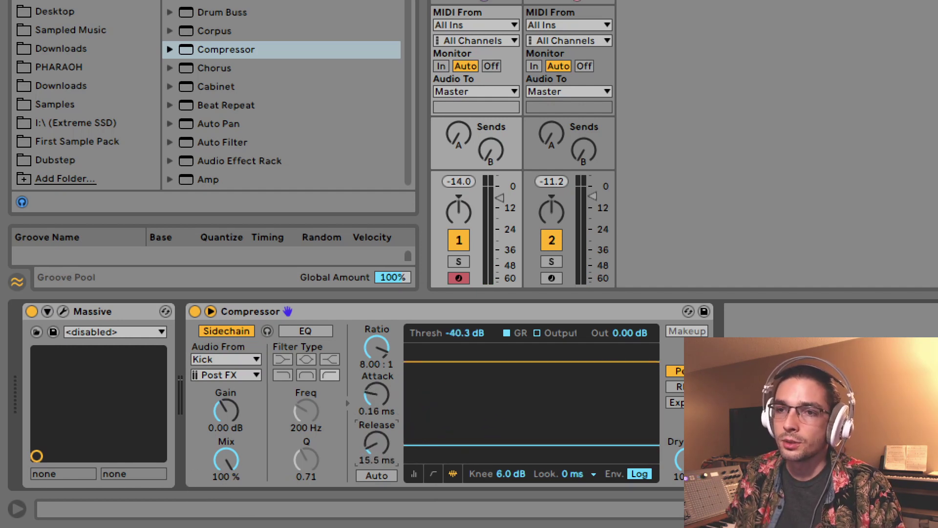
drag(384, 390, 384, 391)
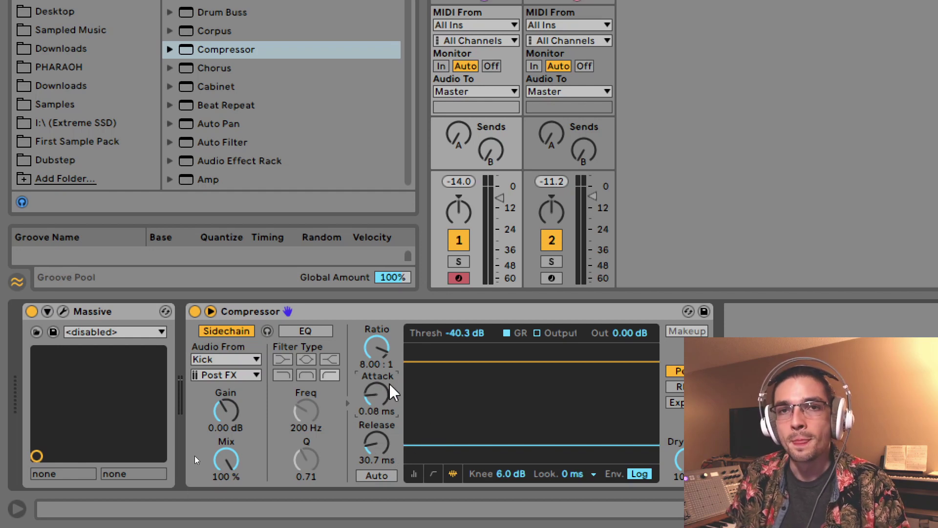
drag(393, 391, 392, 397)
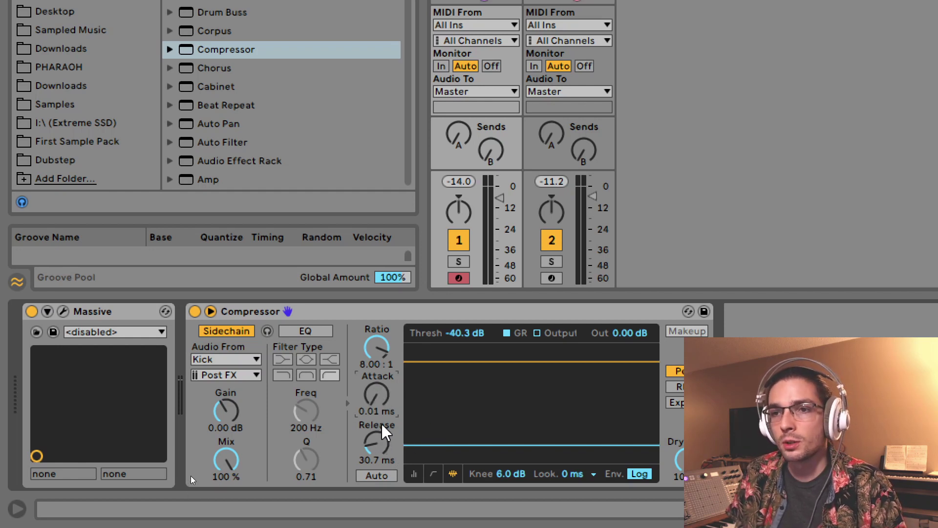
Try a -62.2 dB threshold and 49.2 ms release, briefly soloing the Bass track to hear the ducking.
mouse_move(486, 444)
mouse_down()
mouse_move(486, 434)
mouse_move(484, 461)
mouse_up()
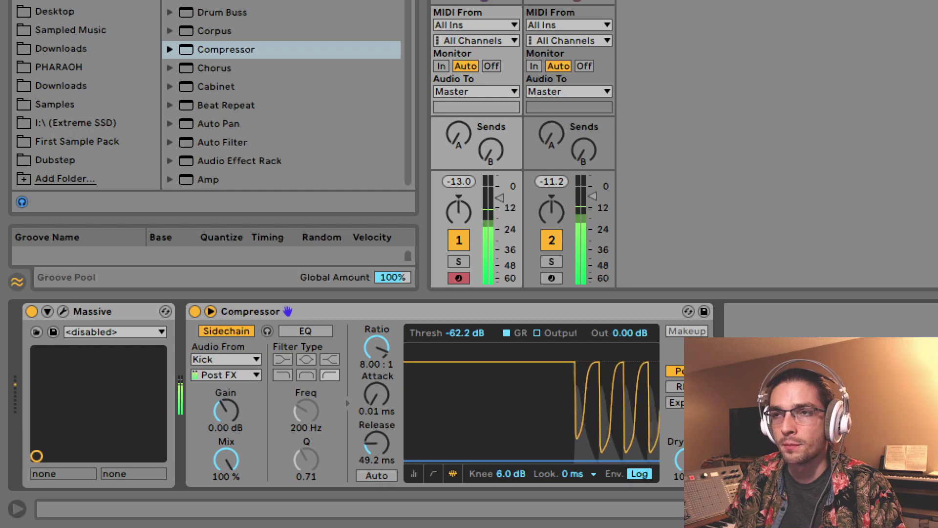
click(464, 263)
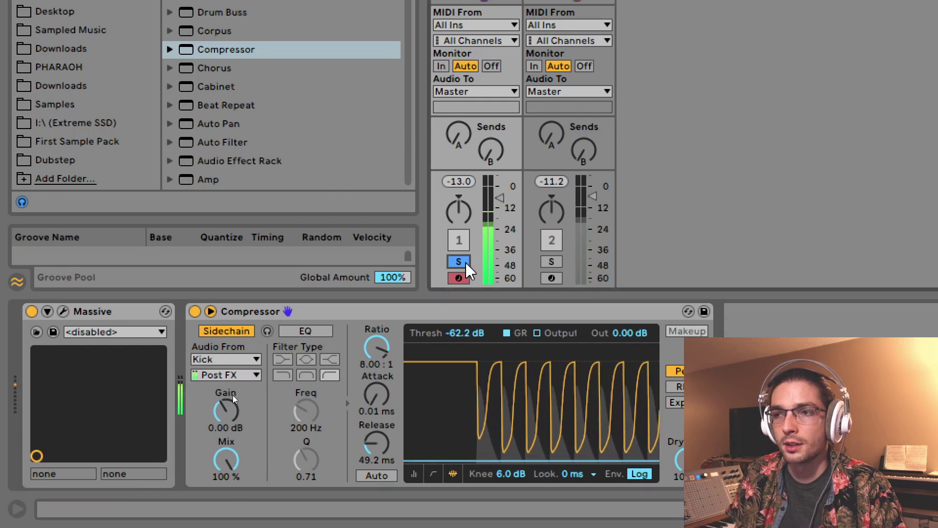
click(464, 263)
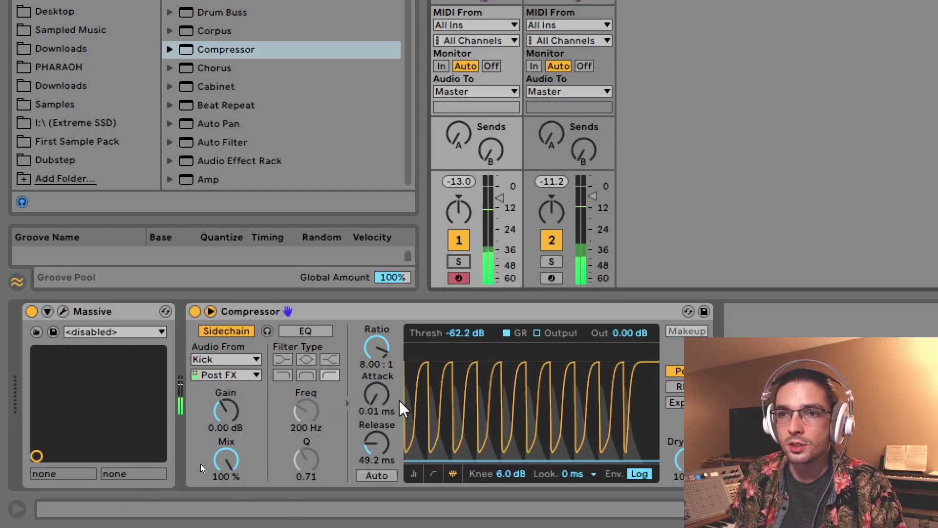
Set the Compressor's attack to 0.22 ms, release to 22.2 ms and threshold to -22.3 dB.
drag(377, 395, 377, 385)
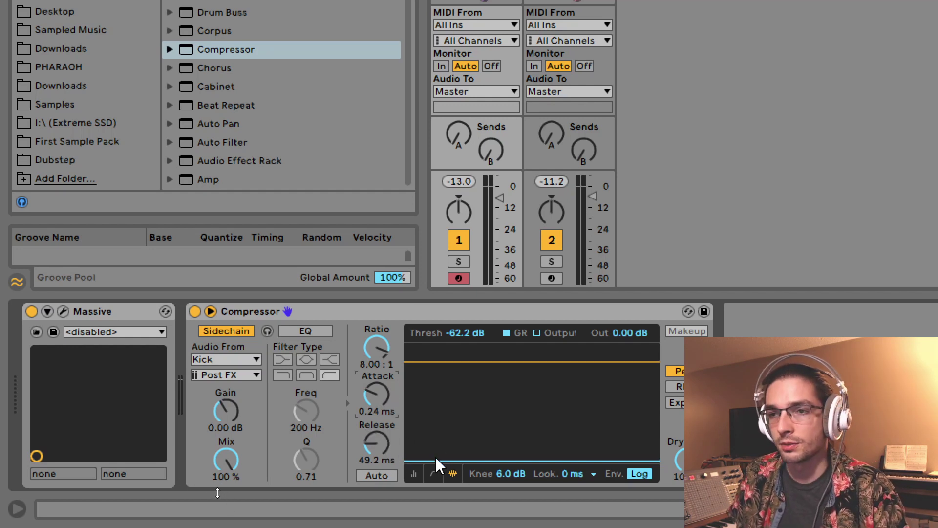
drag(436, 464, 436, 425)
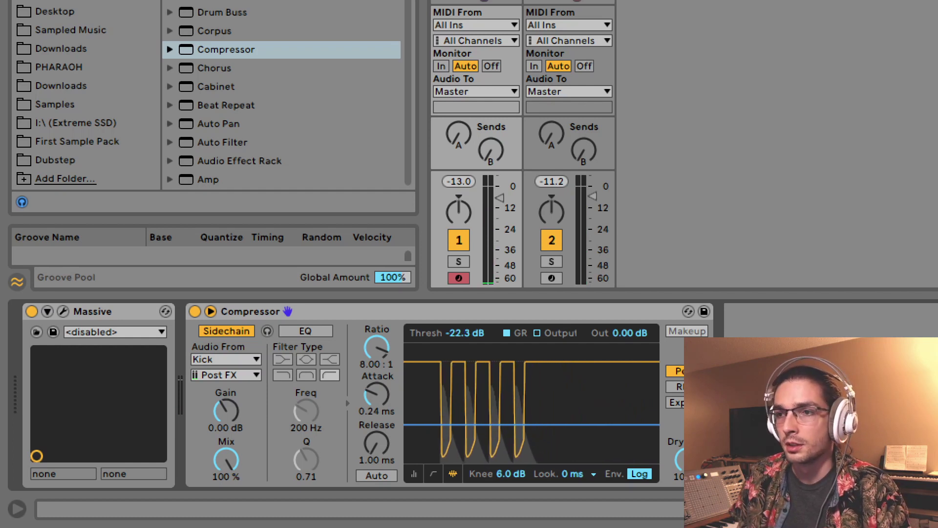
drag(384, 455, 383, 439)
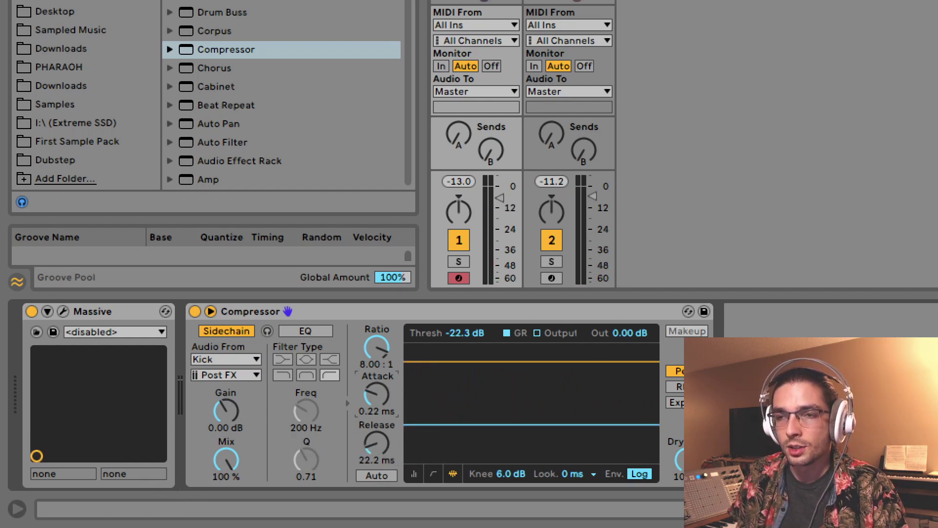
Lower the threshold to -40.3 dB and set the release to 17.5 ms while auditioning the sidechained bass.
drag(451, 424, 446, 443)
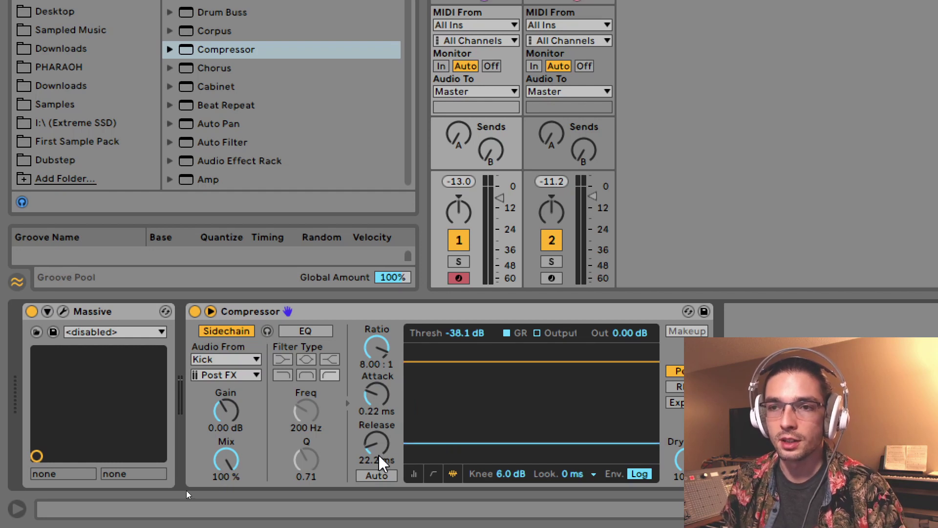
key(space)
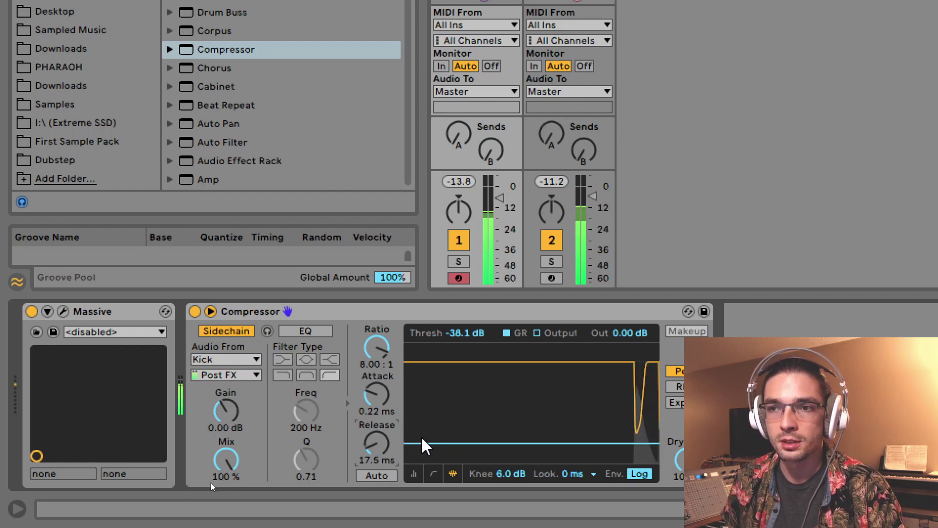
drag(415, 441, 415, 446)
key(space)
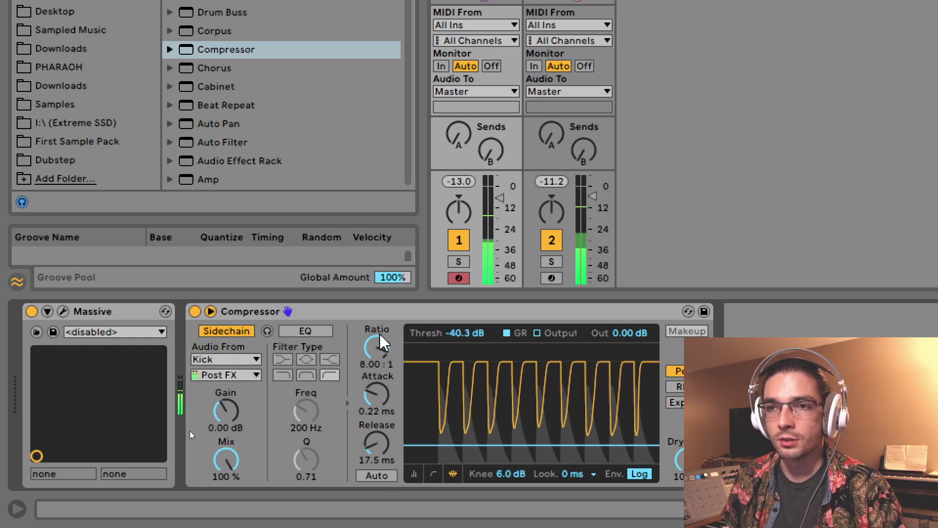
Raise the Compressor's ratio to inf : 1 and its threshold to -39.2 dB, then restart playback to hear the ducking.
click(376, 356)
drag(375, 356, 371, 307)
mouse_move(374, 346)
mouse_down()
mouse_move(374, 383)
mouse_move(374, 345)
mouse_up()
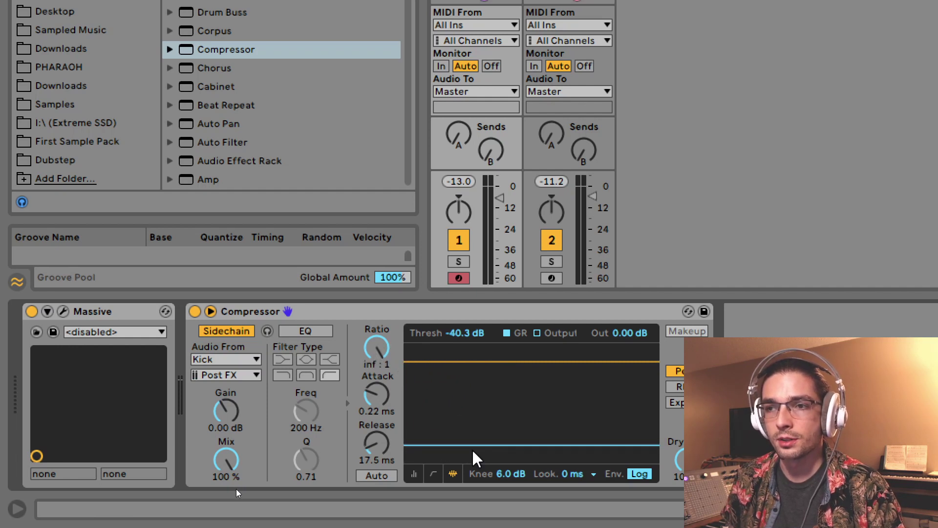
mouse_move(472, 446)
mouse_down()
mouse_move(472, 433)
mouse_move(440, 441)
mouse_move(464, 444)
mouse_up()
key(space)
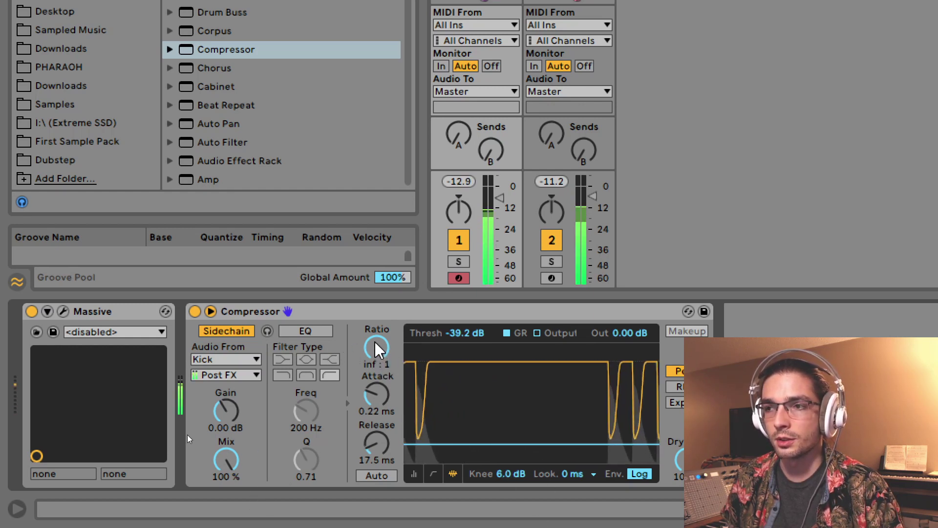
Audition different Compressor ratios, return to inf : 1, stop playback and set the threshold to -37.1 dB.
drag(373, 350, 374, 386)
drag(377, 348, 376, 313)
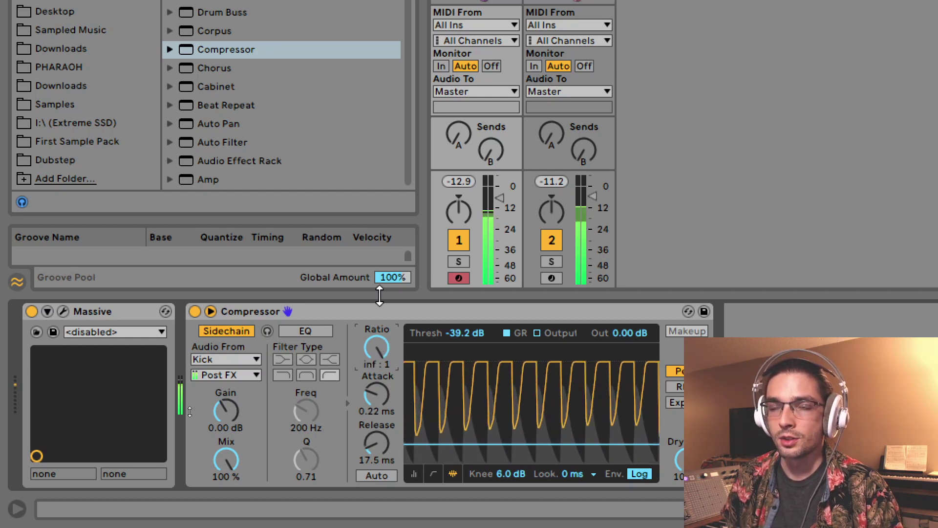
drag(419, 451, 444, 440)
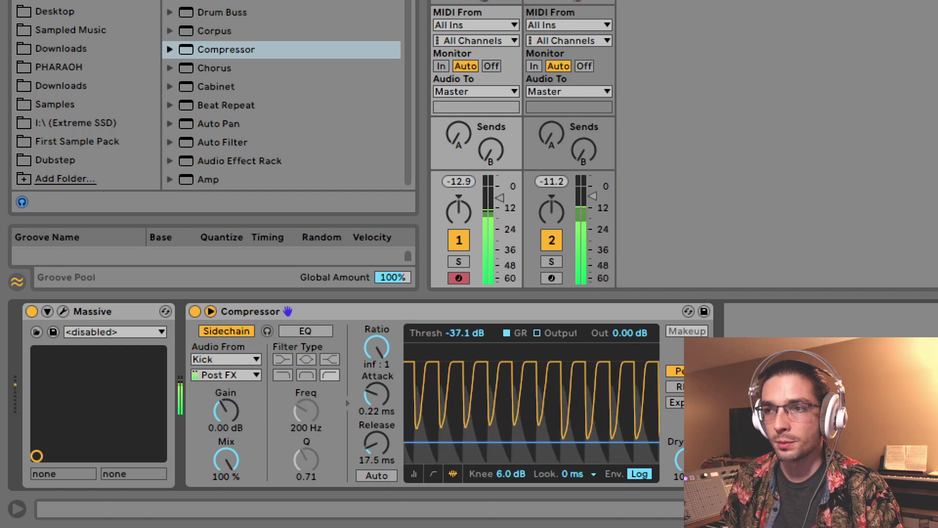
drag(377, 345, 377, 348)
key(space)
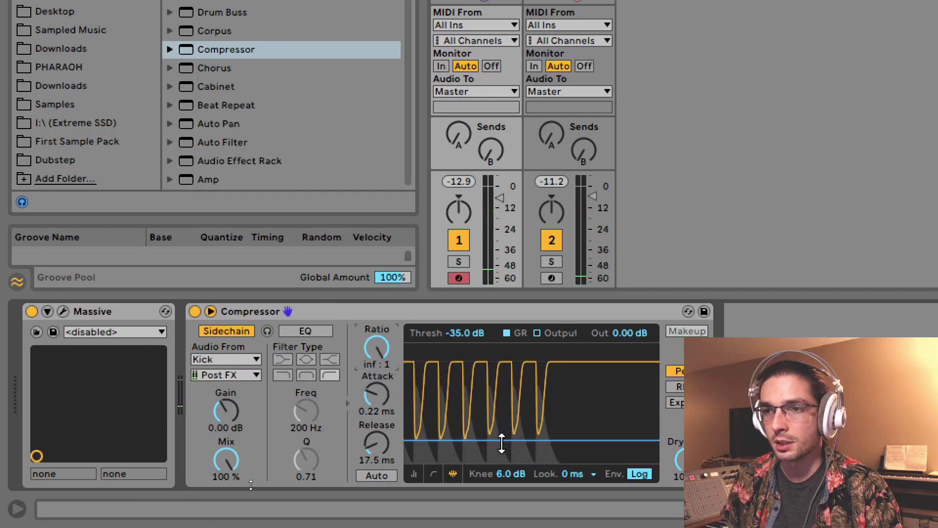
drag(508, 441, 509, 443)
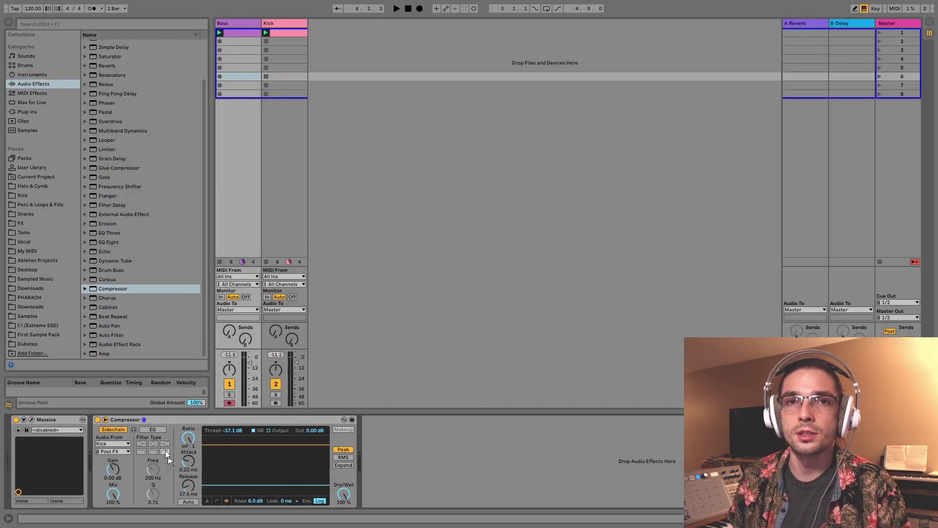
Delete the Compressor from the Bass track.
click(261, 419)
key(Delete)
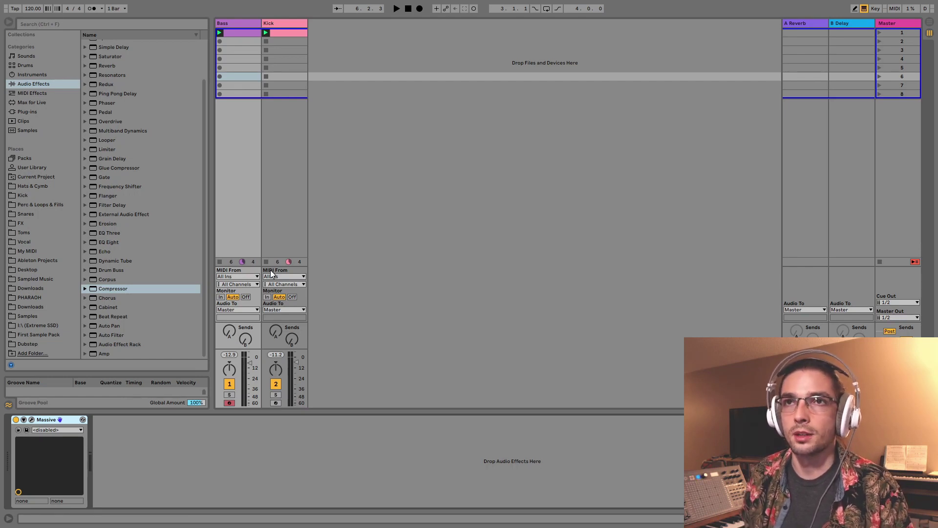
Group the Kick track's Lev_Kick_A_004 sampler into an Instrument Rack inside the Drum Rack and show its chain list.
click(275, 23)
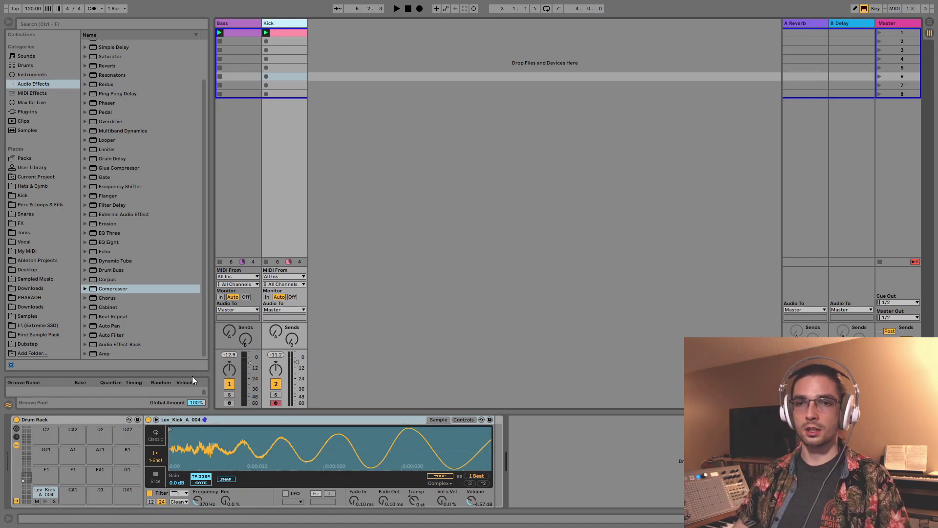
click(224, 423)
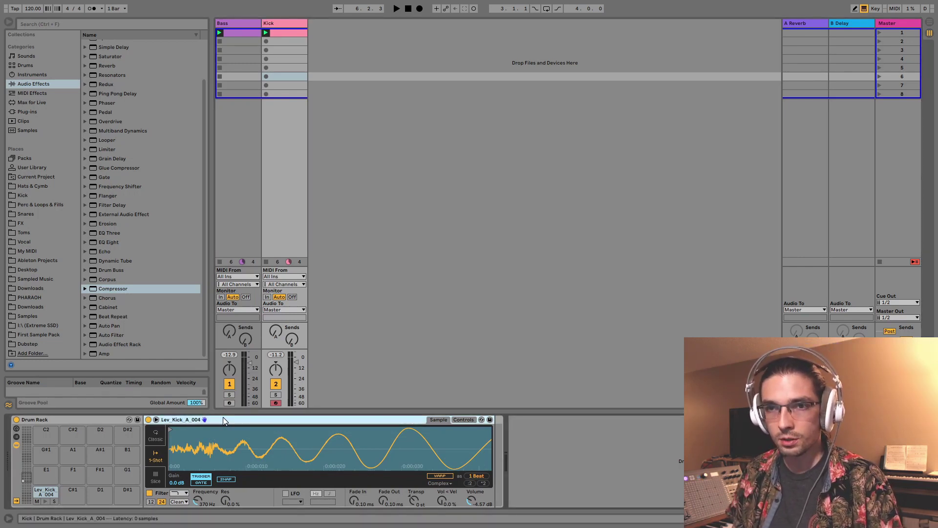
key(ctrl+g)
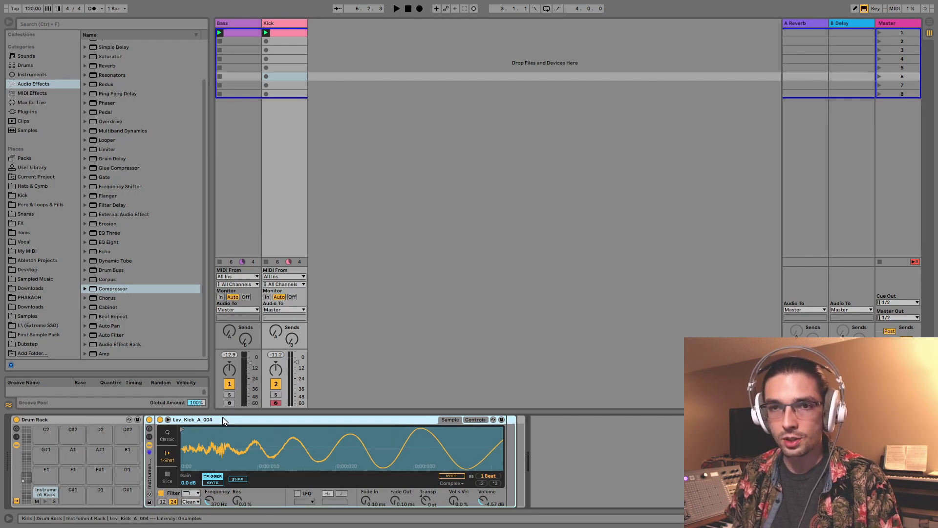
click(149, 437)
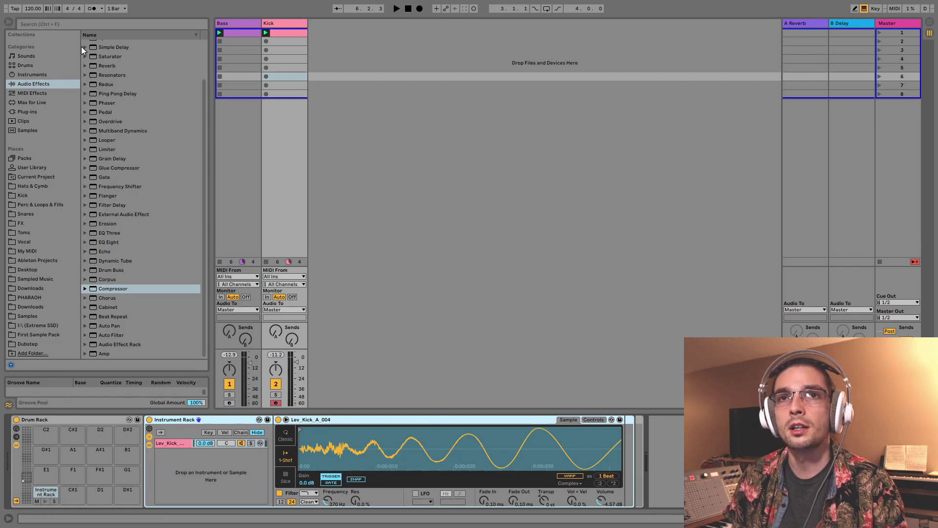
Add an External Instrument as a second chain below the kick sampler in the Instrument Rack.
click(33, 75)
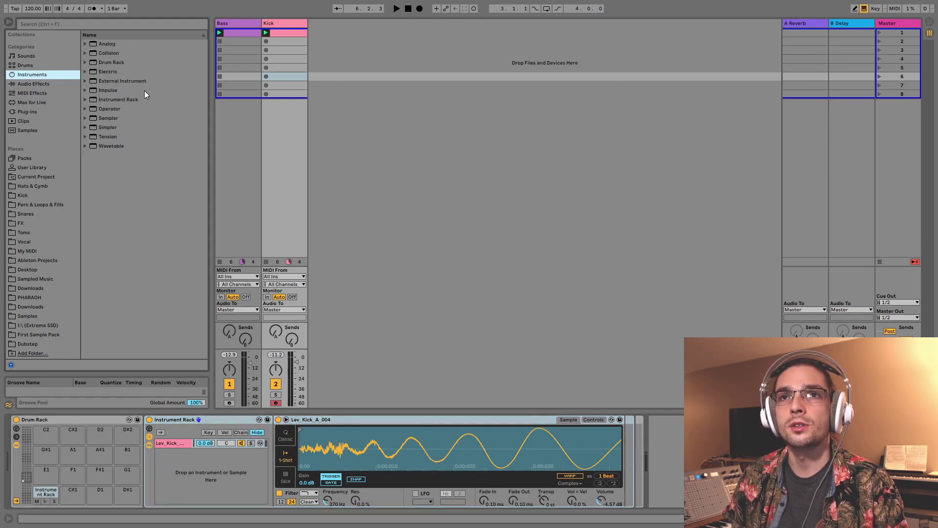
drag(107, 81, 206, 470)
click(180, 452)
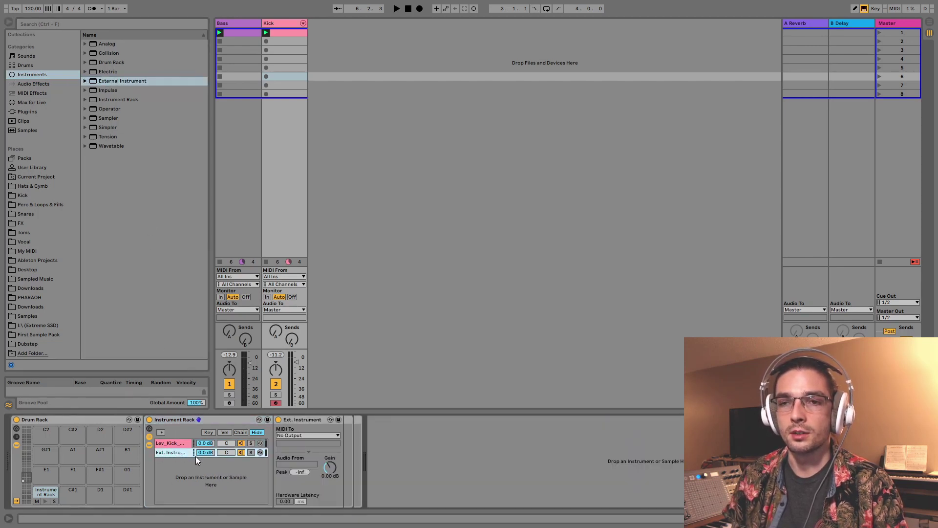
Solo the Kick track and play it briefly to check the signal in the rack's chains.
click(275, 395)
key(space)
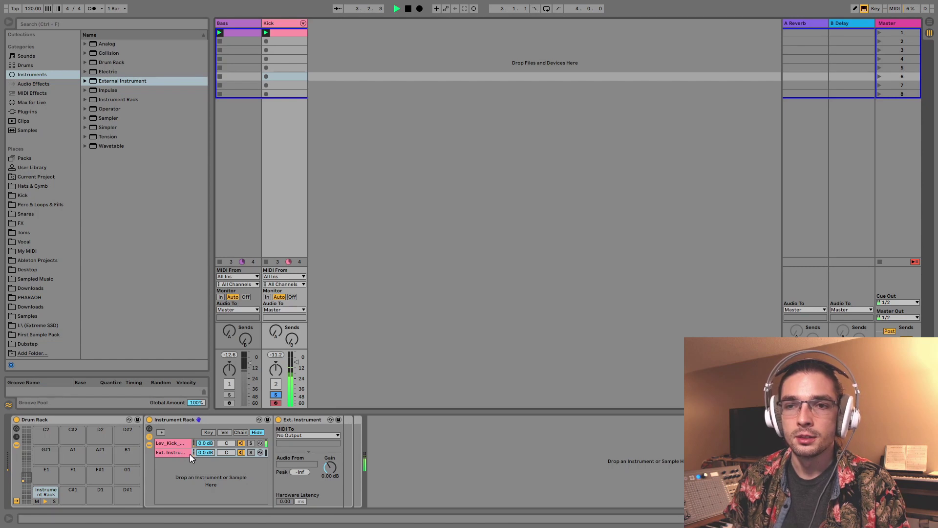
key(space)
Check which MIDI destinations the External Instrument chain offers, leaving it on No Output.
click(169, 453)
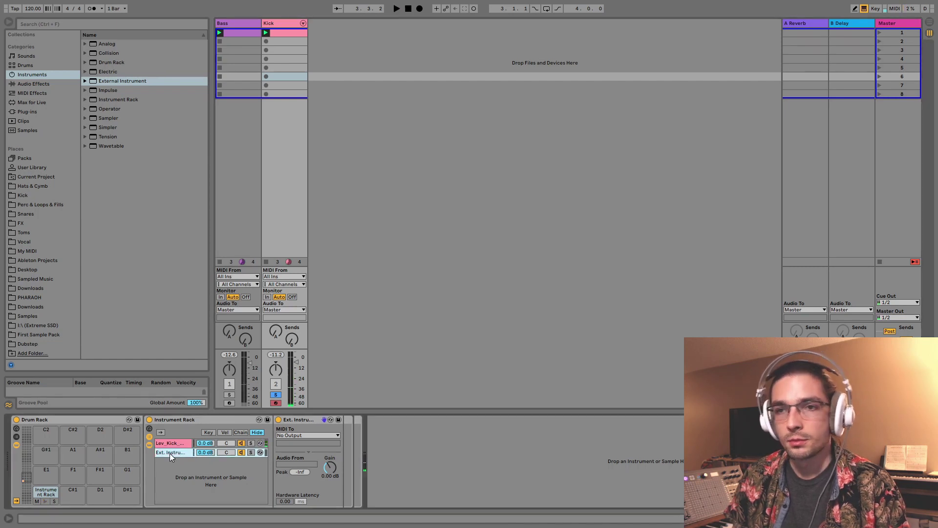
click(296, 435)
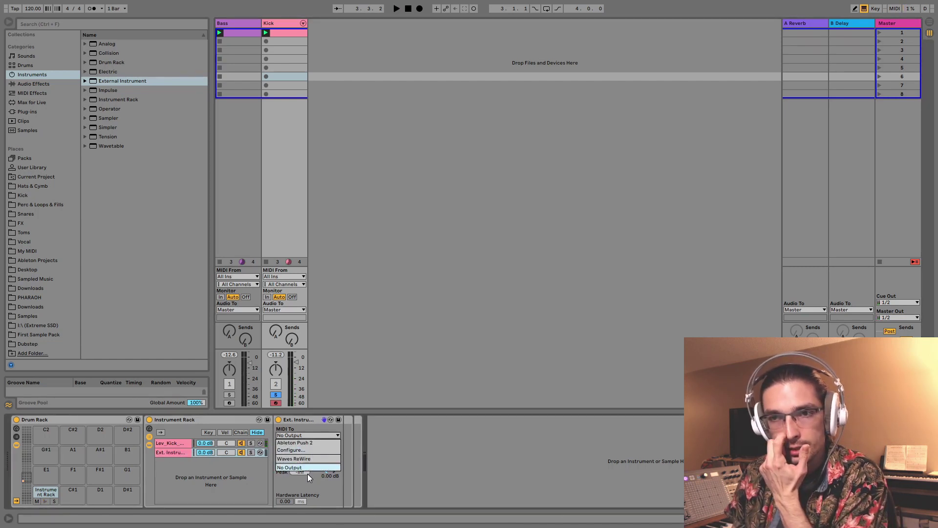
click(304, 417)
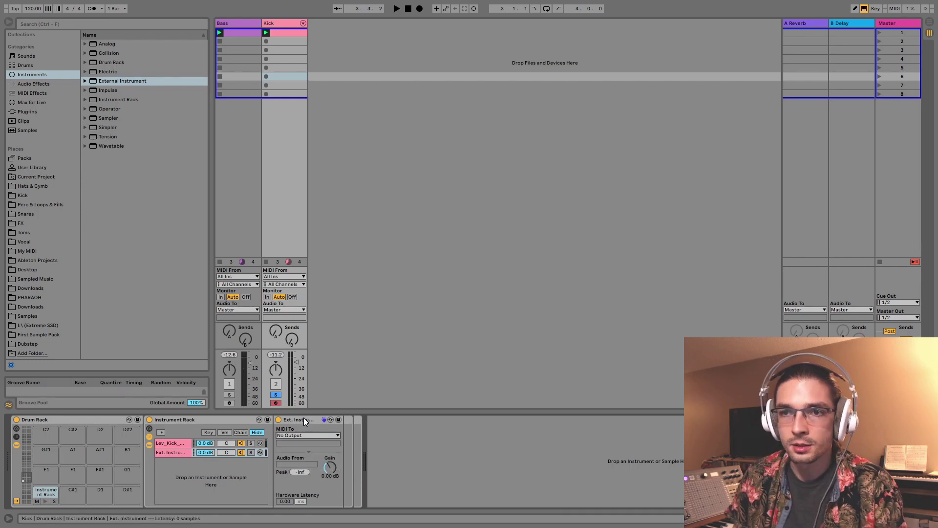
Load the LFOTool_x64 plug-in after Massive on the Bass track and steepen the opening drop of its LFO curve.
click(230, 23)
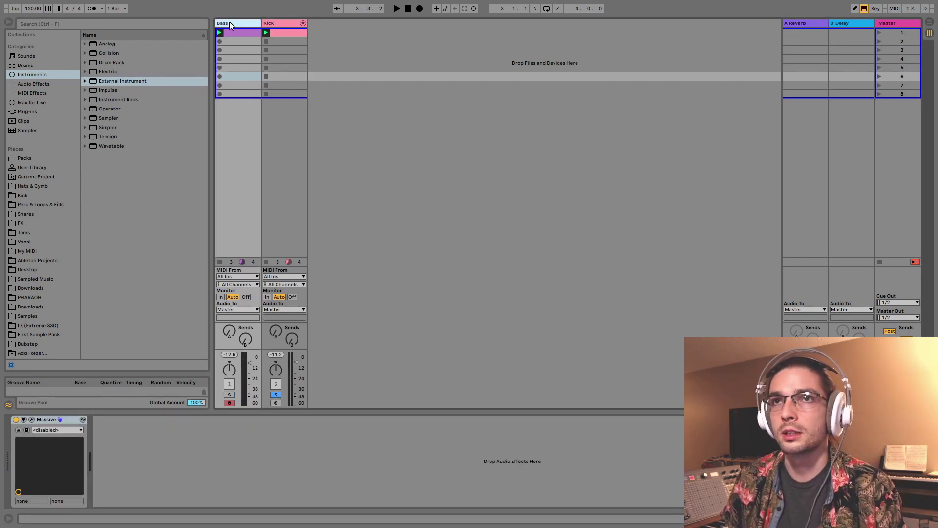
click(27, 25)
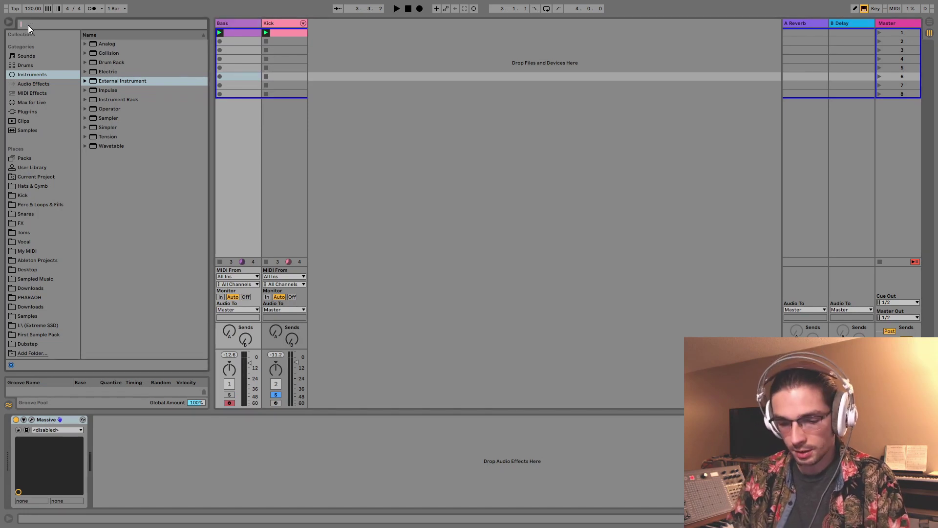
text(lfo)
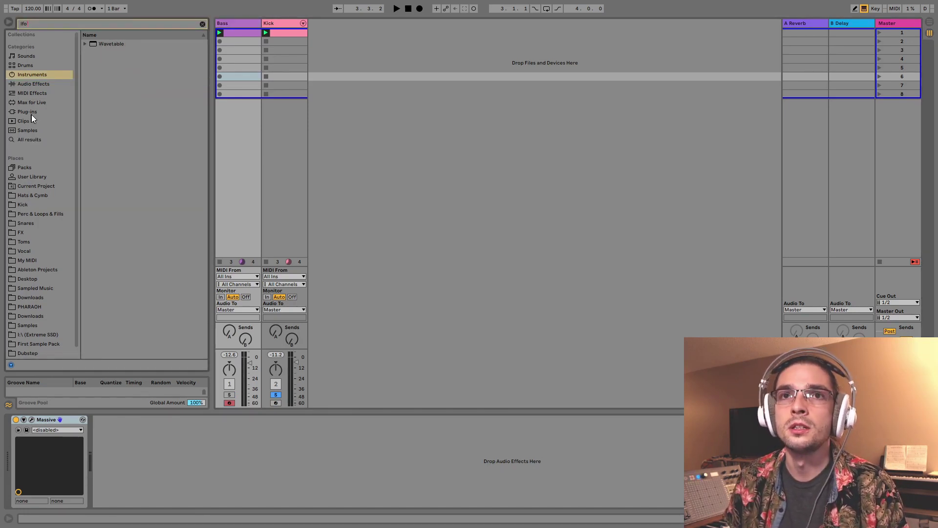
click(30, 113)
drag(107, 51, 141, 450)
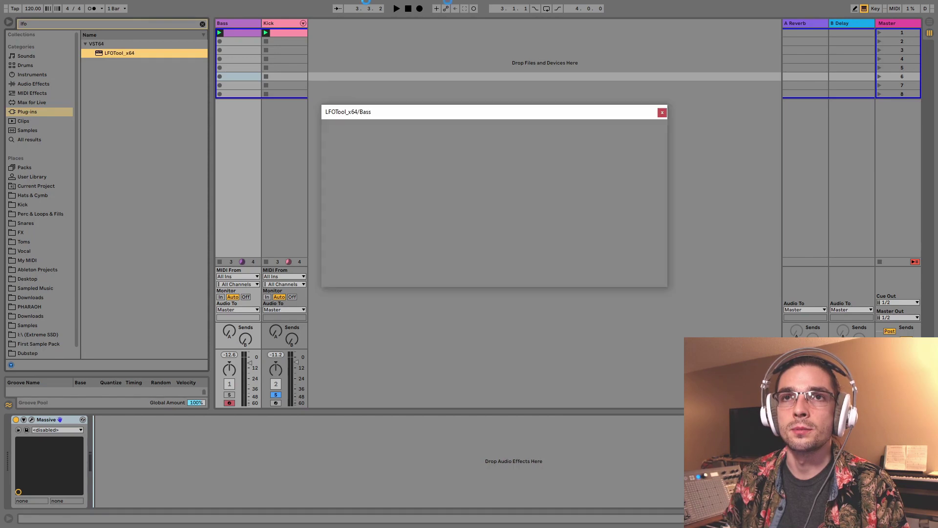
drag(426, 112, 452, 149)
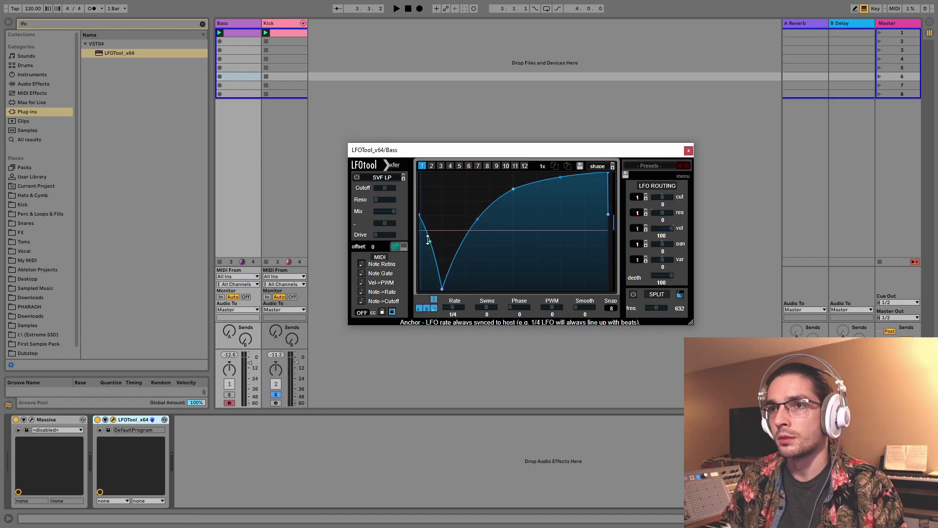
drag(427, 238, 430, 278)
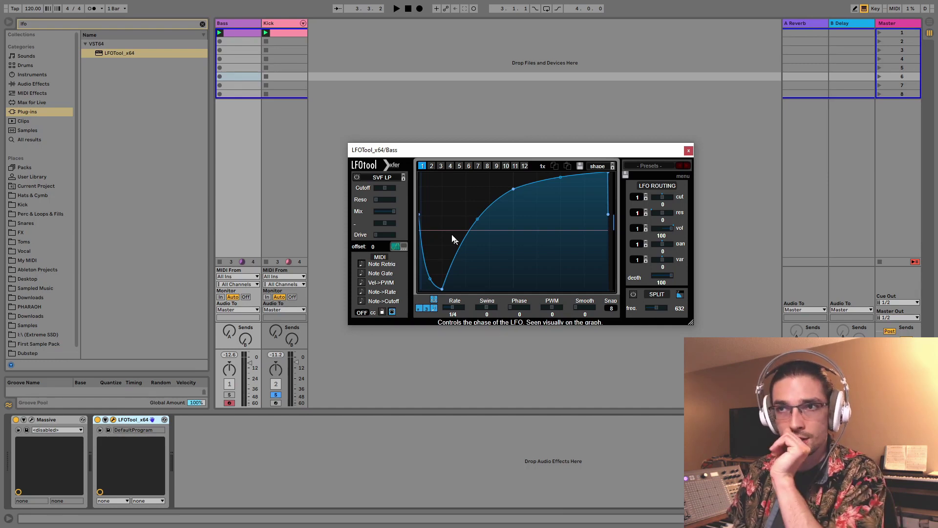
Enable Note Retrig in LFOTool and switch the LFO rate to free-running at 2.011 Hz.
click(362, 264)
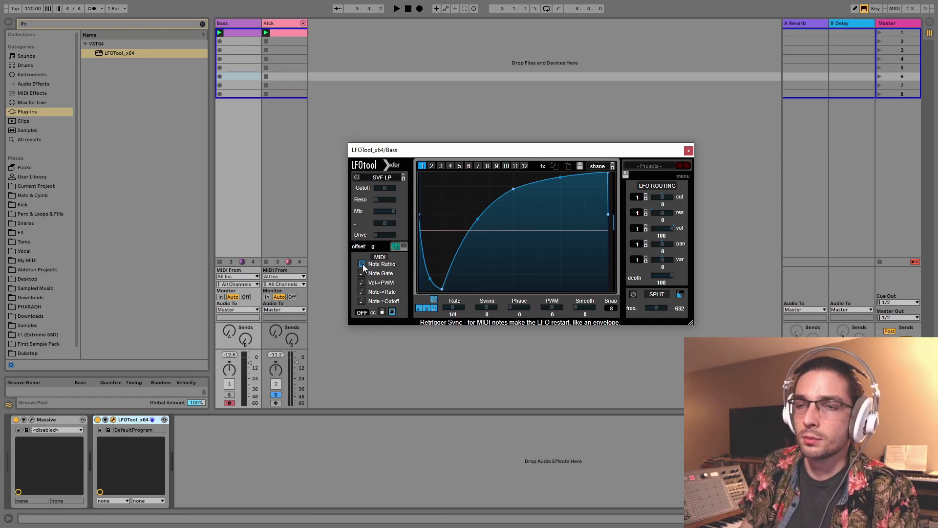
click(436, 309)
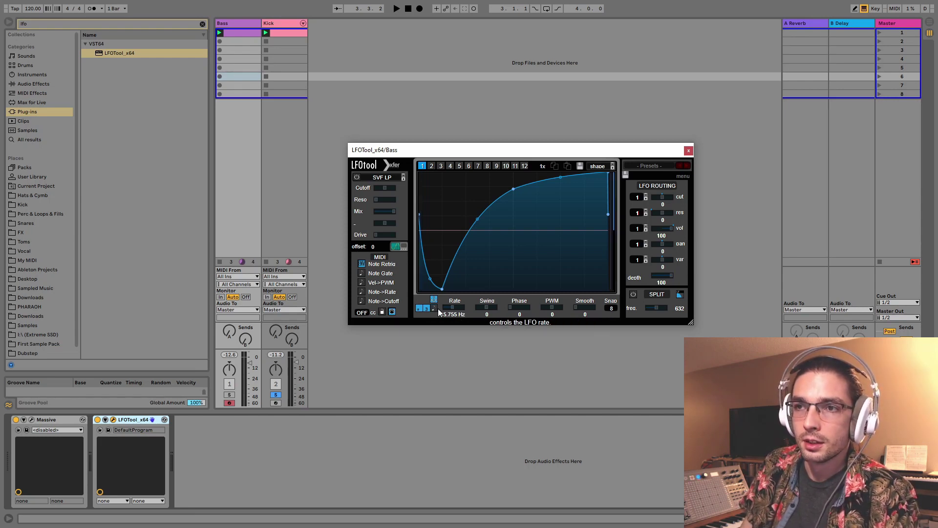
drag(454, 310, 448, 311)
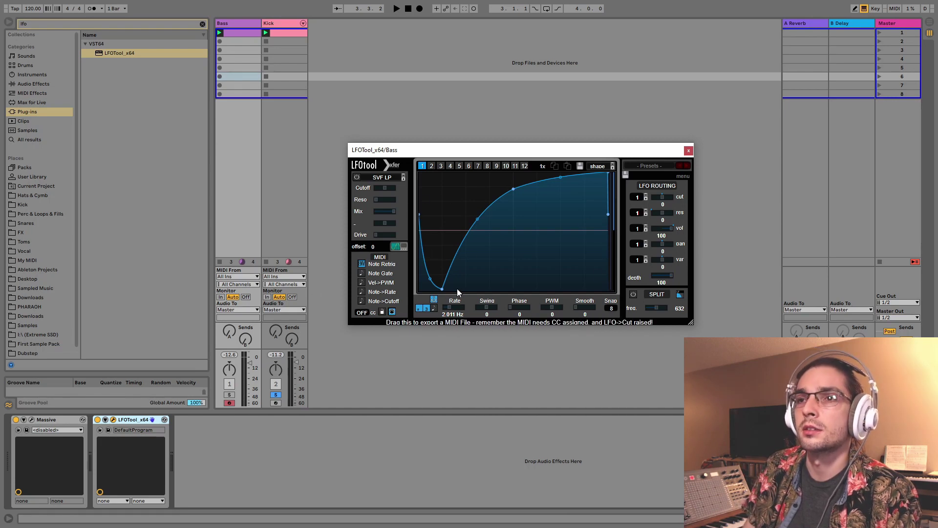
Reshape the LFO curve into a short dip at the start that rises quickly to a flat full level, then close LFOTool.
drag(446, 291, 429, 274)
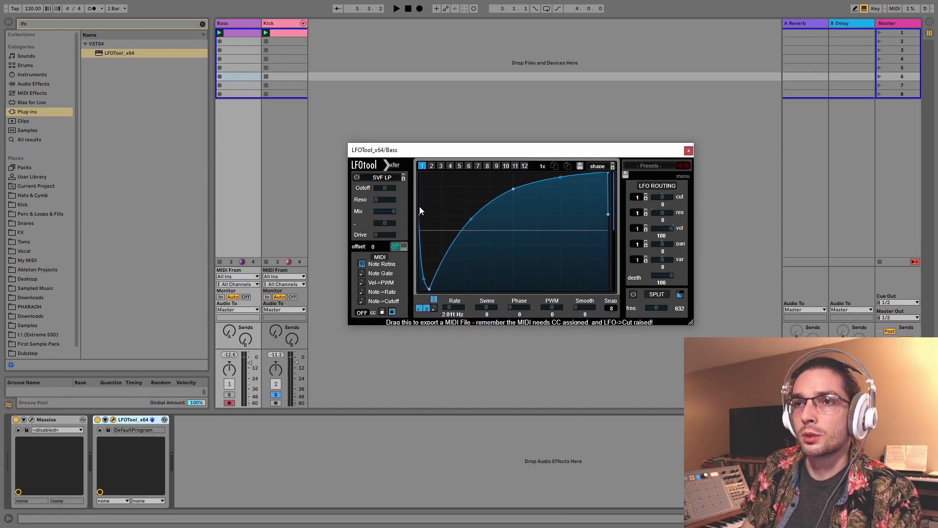
drag(419, 209, 419, 192)
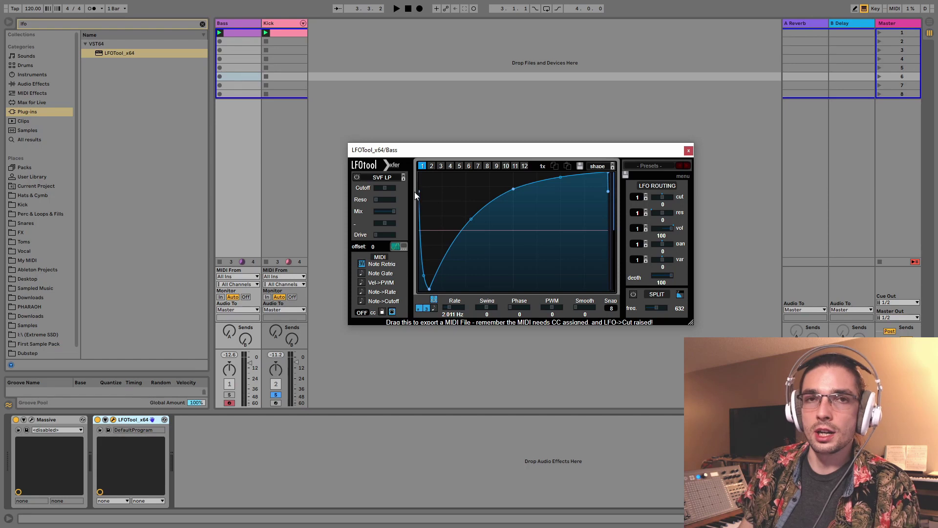
double_click(460, 233)
drag(461, 234, 459, 151)
drag(511, 187, 508, 165)
mouse_move(429, 287)
mouse_down()
mouse_move(438, 272)
mouse_move(442, 284)
mouse_up()
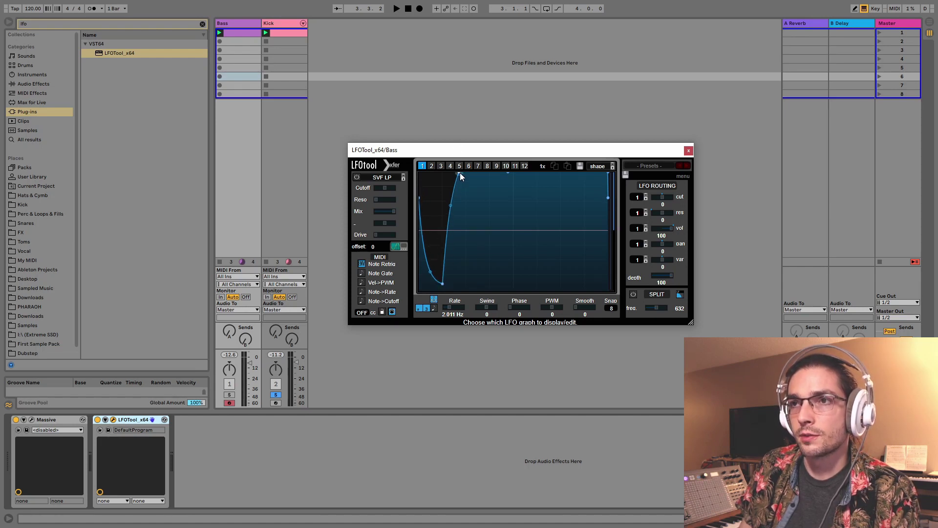
drag(460, 173, 464, 165)
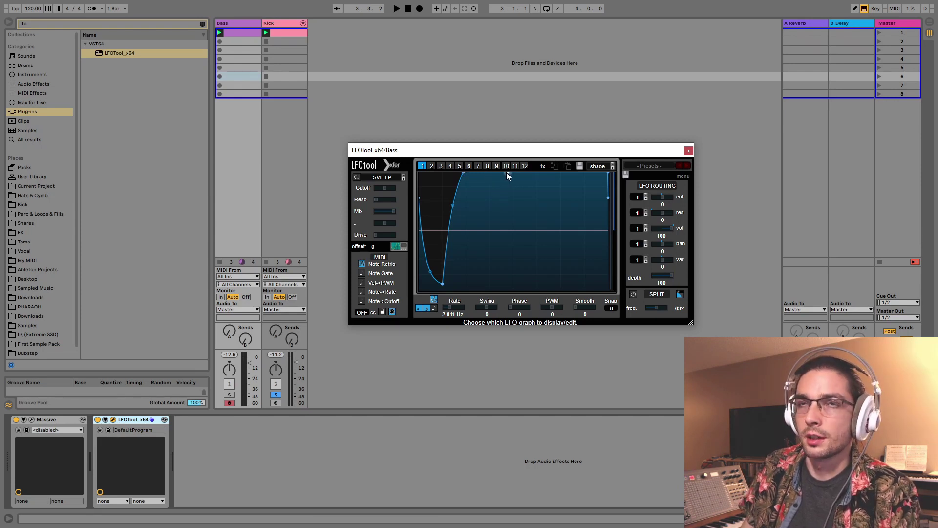
click(688, 152)
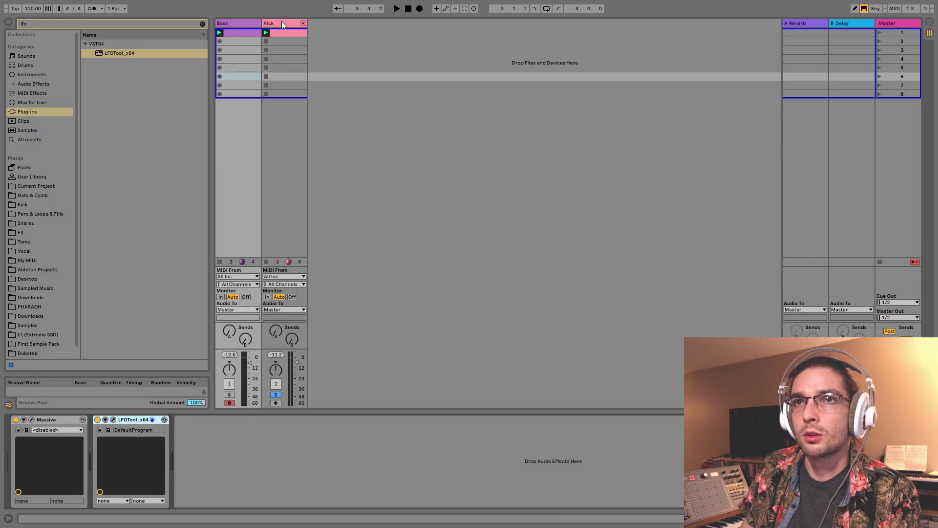
Route the Kick rack's External Instrument MIDI to the LFOTool_x64 on Bass, then select the Bass track.
click(282, 21)
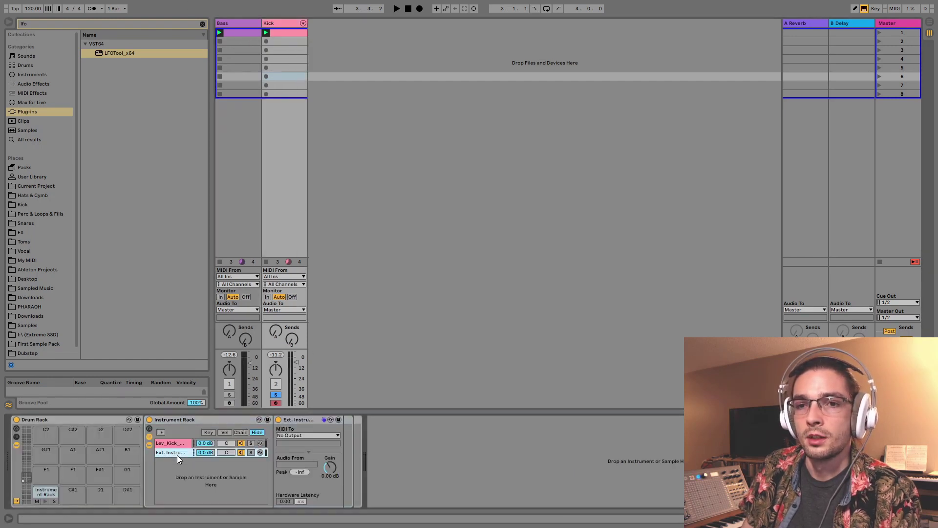
click(286, 437)
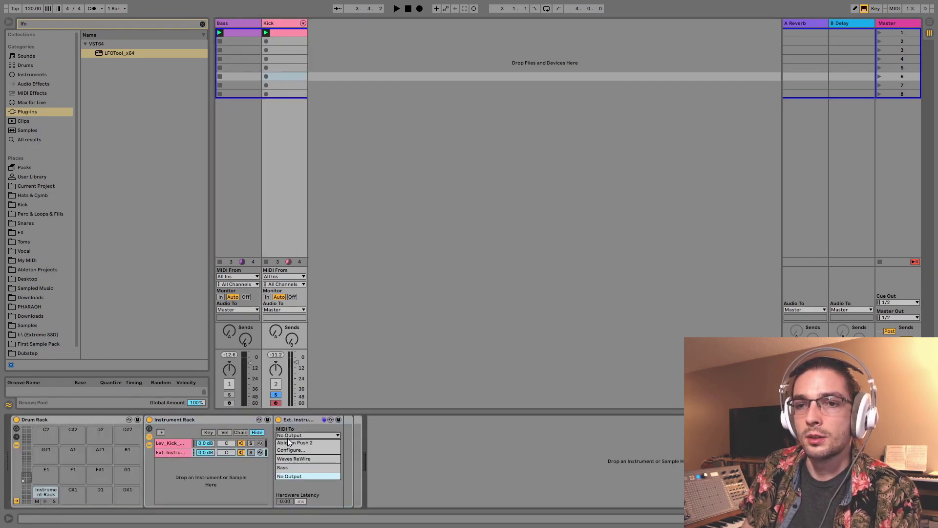
click(295, 468)
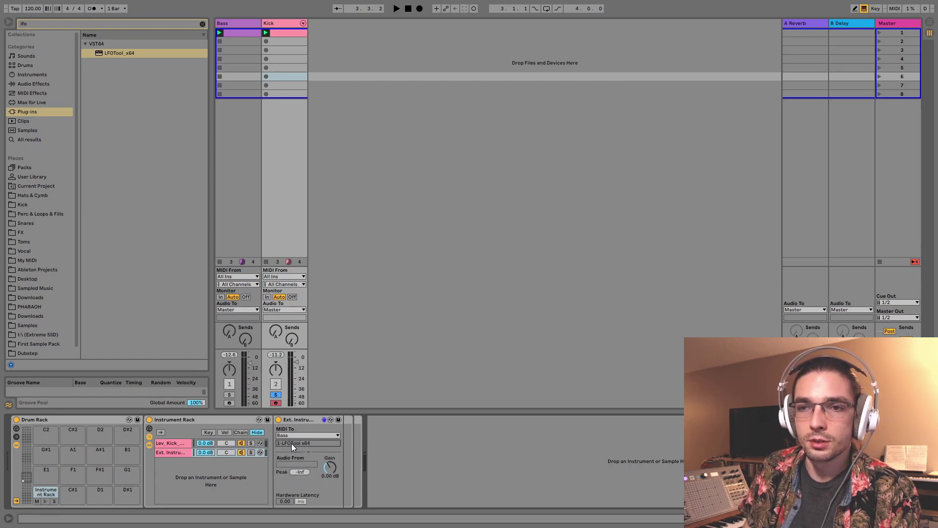
click(236, 21)
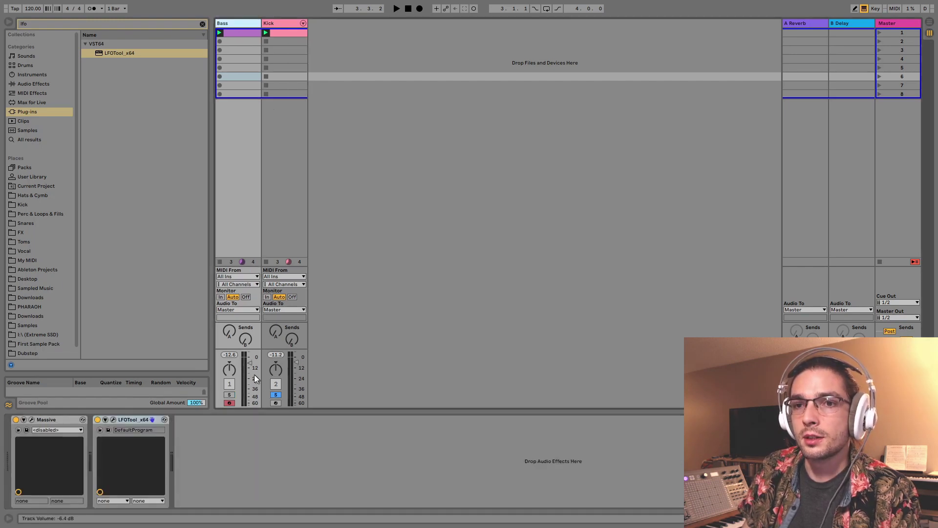
Unsolo the Kick and, with playback running, move the point where the Bass LFOTool curve reaches full level slightly later.
click(276, 396)
key(space)
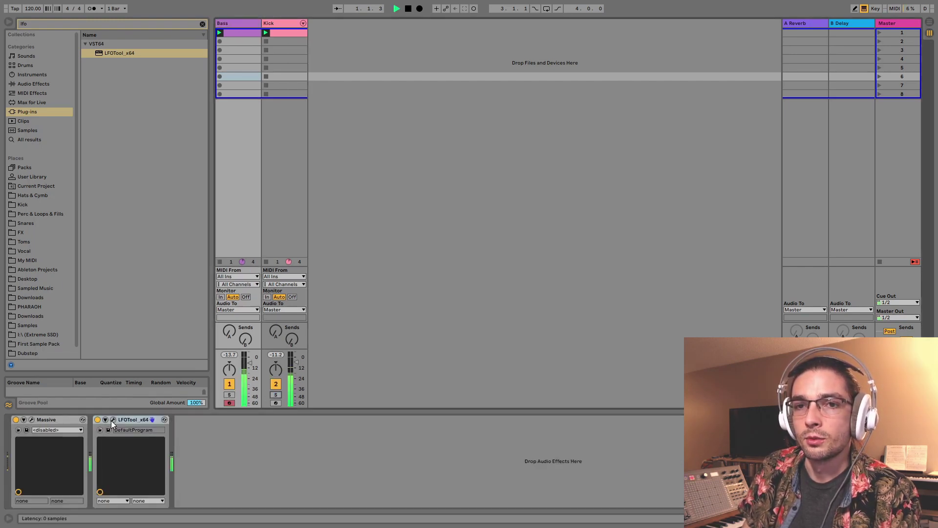
click(113, 420)
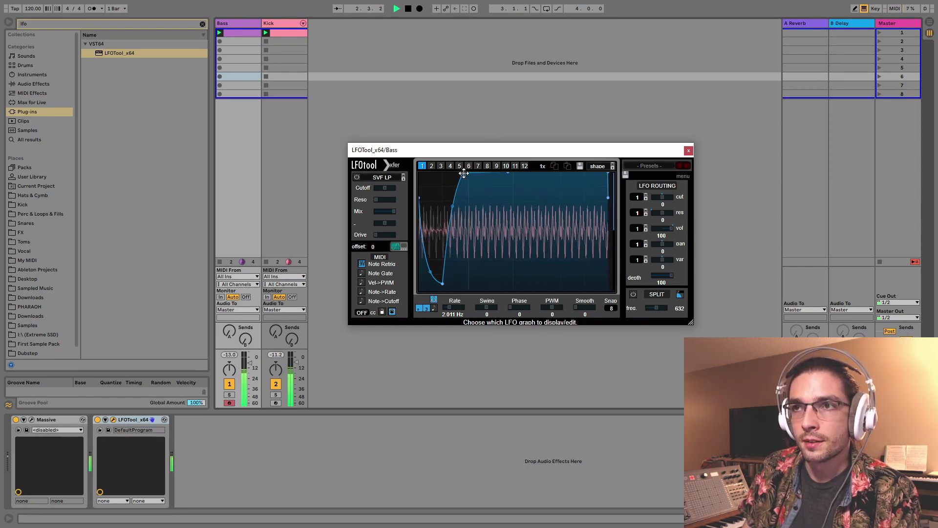
drag(464, 173, 473, 173)
Check the notes in the Kick clip, then play the Bass and Kick with LFOTool showing to examine the ducking.
click(289, 36)
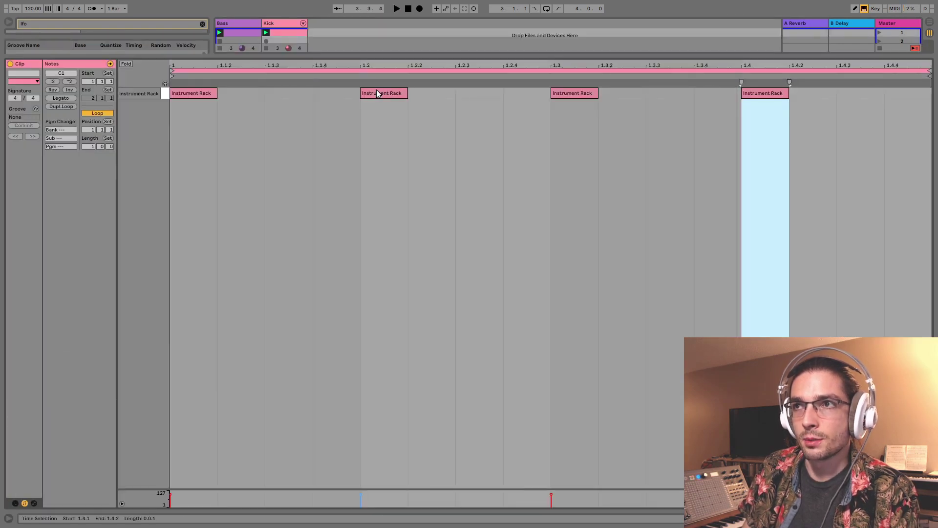
double_click(289, 93)
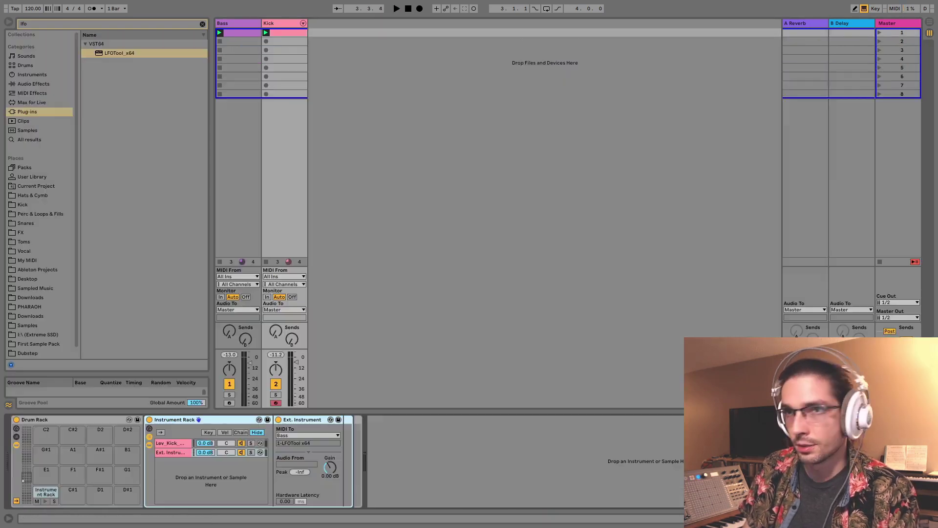
click(256, 23)
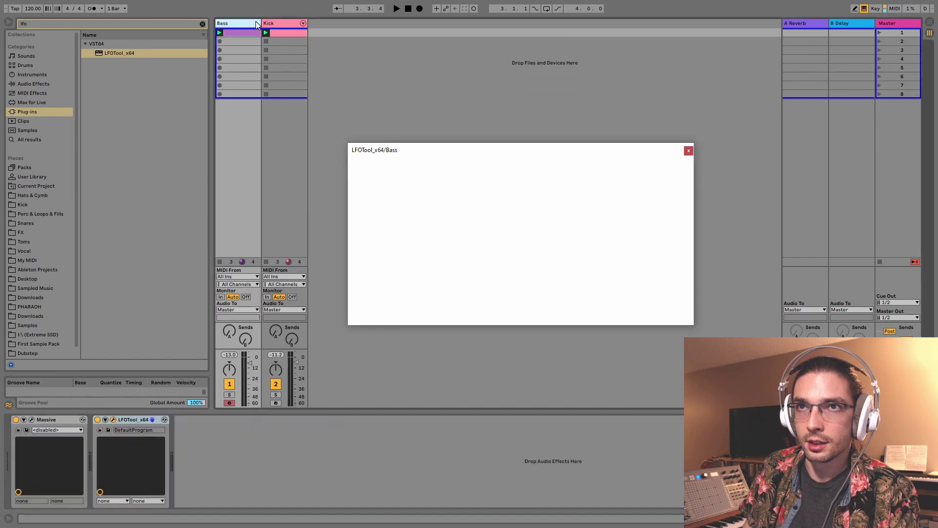
key(space)
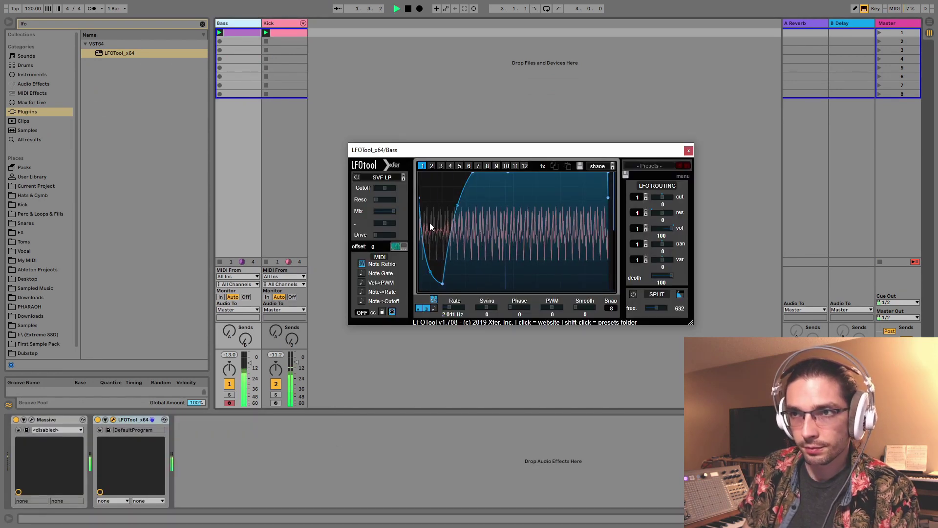
key(space)
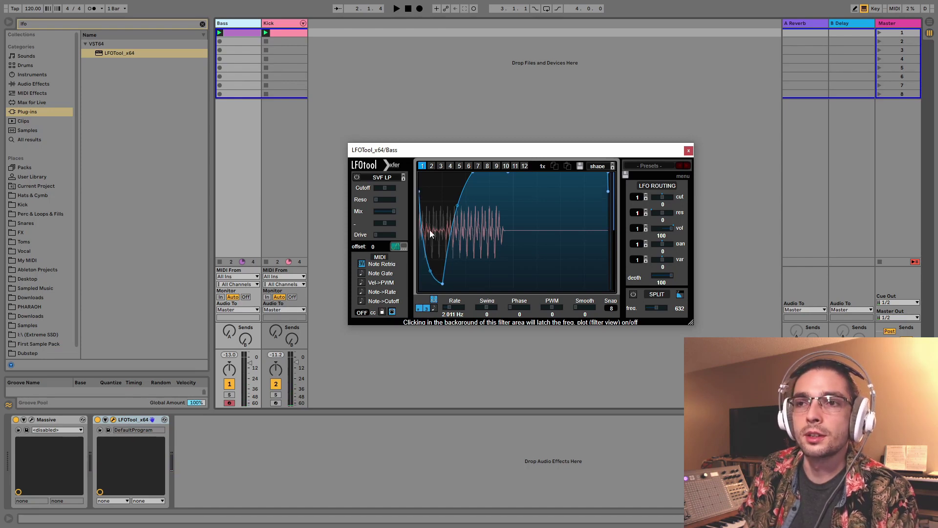
Reshape the LFO curve's opening dip so it starts near mid level, falls steeply, and reaches its low point later.
key(space)
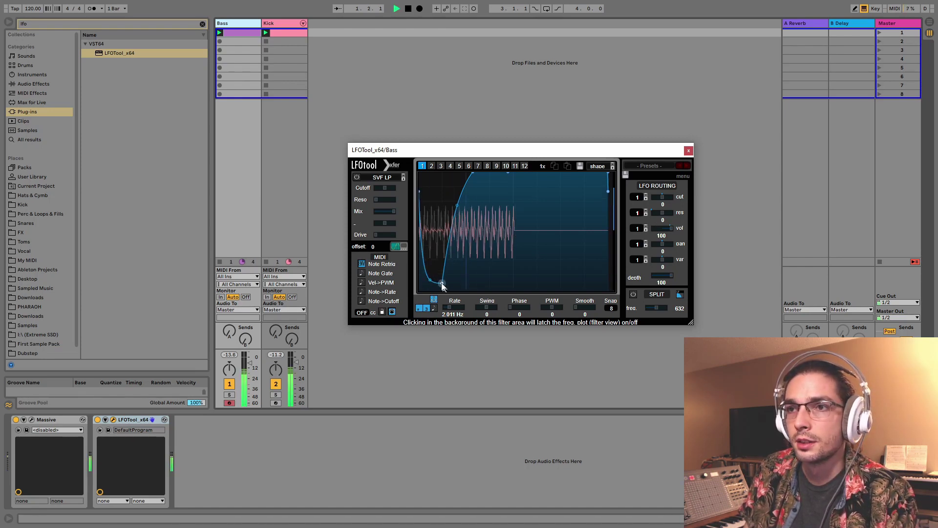
mouse_move(430, 280)
mouse_down()
mouse_move(432, 251)
mouse_move(430, 286)
mouse_up()
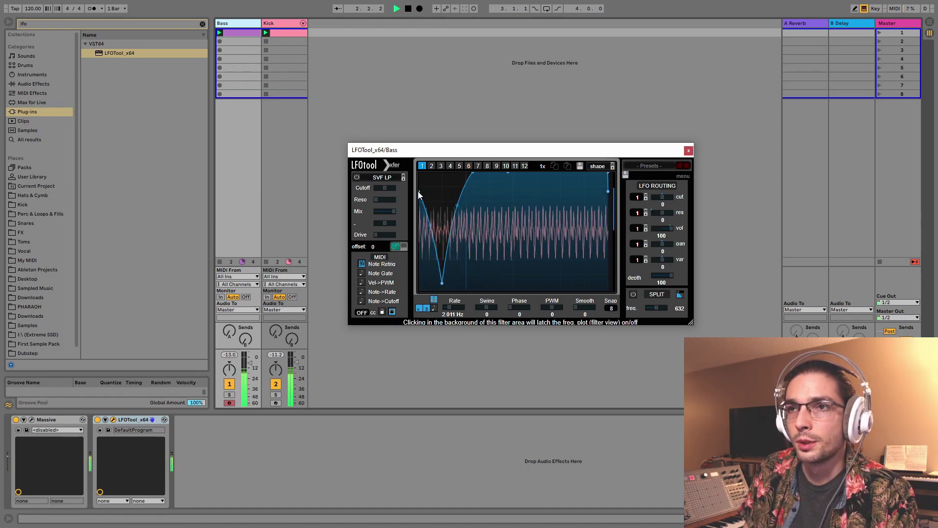
drag(418, 192, 419, 288)
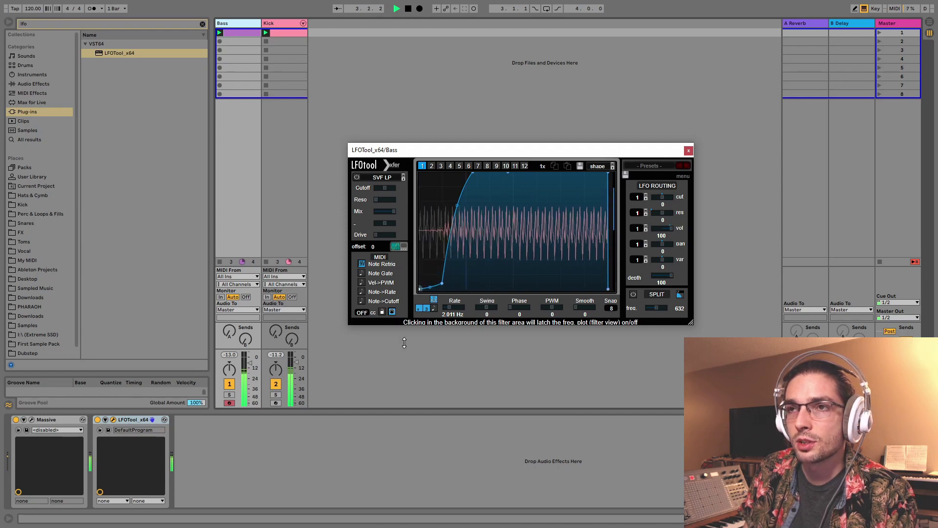
key(space)
drag(421, 288, 451, 285)
drag(420, 225, 413, 247)
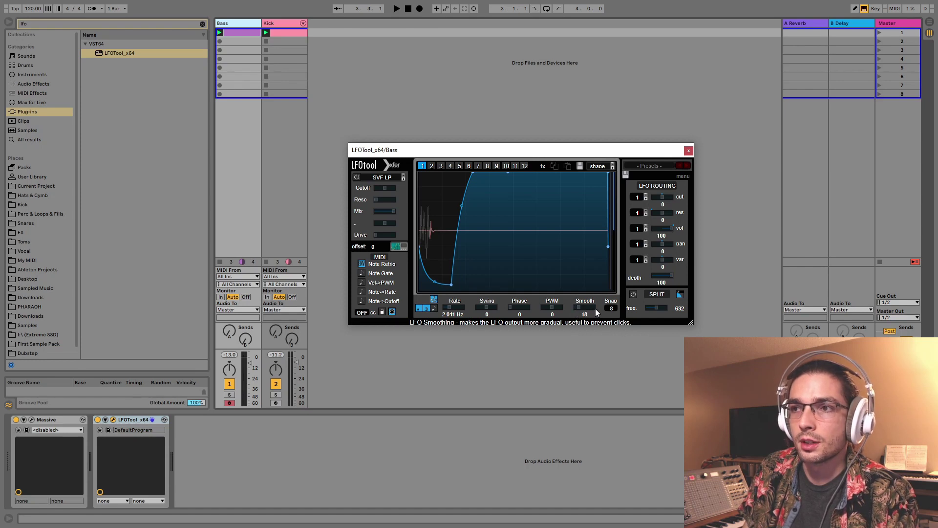
Set LFOTool's Smooth to 32, then lengthen the dip, straighten its rise and raise the curve's start point slightly during playback.
drag(595, 309, 601, 307)
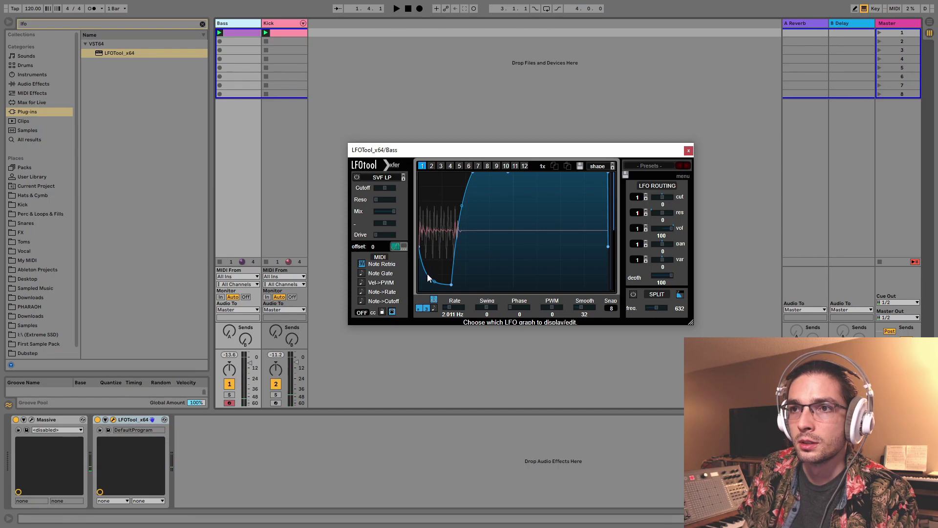
drag(452, 285, 448, 285)
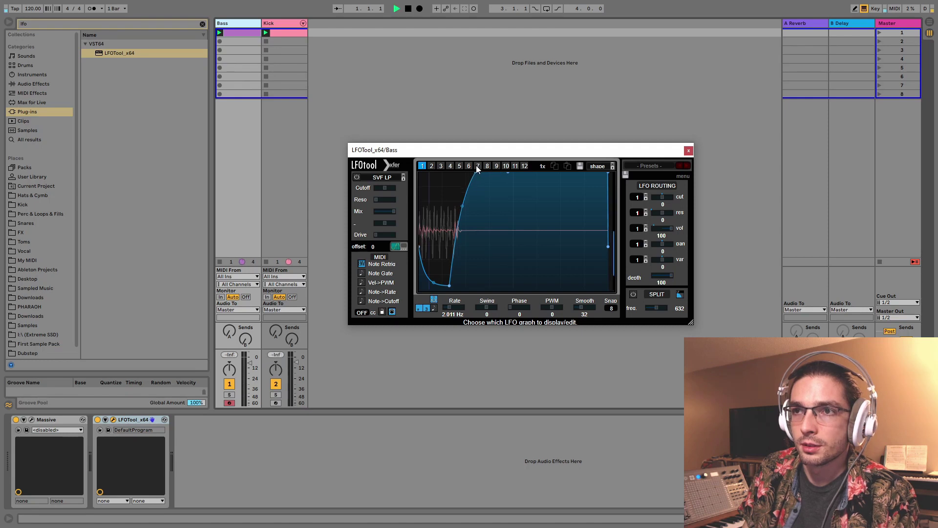
key(space)
drag(449, 285, 456, 285)
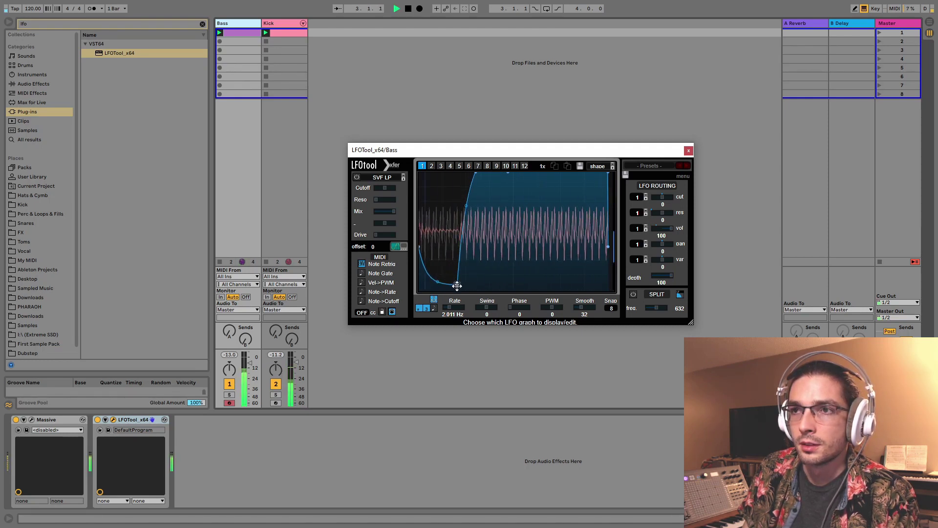
drag(468, 214, 468, 223)
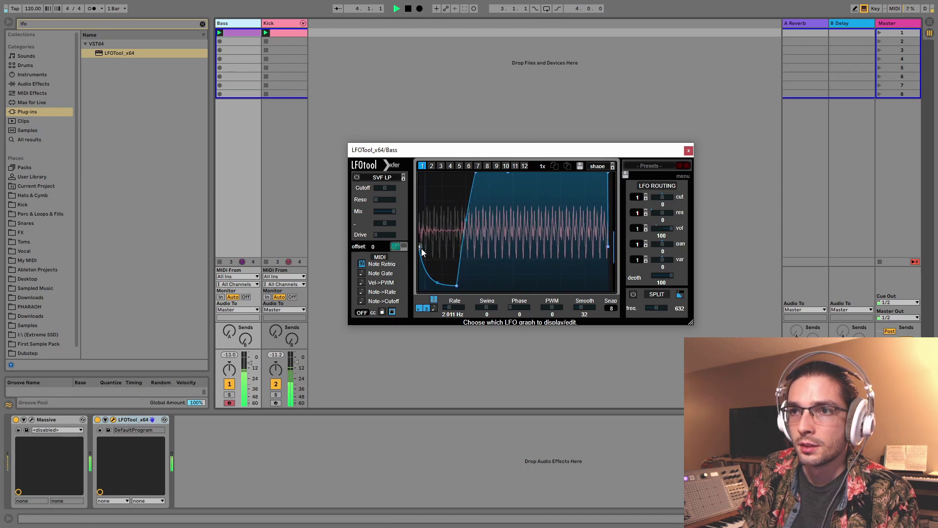
drag(421, 248, 421, 229)
mouse_move(456, 286)
mouse_down()
mouse_move(438, 285)
mouse_move(457, 283)
mouse_up()
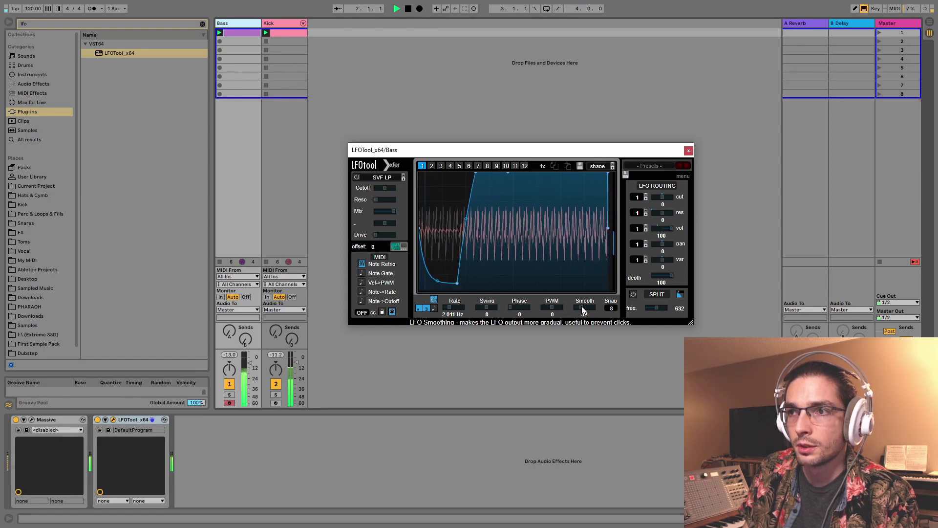
Set Smooth to 39 and shorten the dip by moving both its low point and the full-level point earlier.
drag(581, 306, 590, 310)
drag(457, 283, 446, 283)
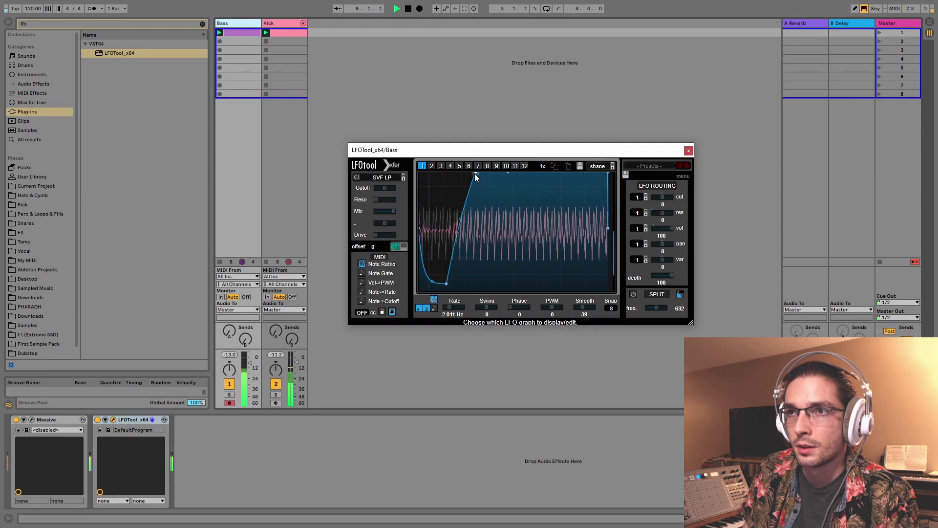
drag(475, 174, 461, 153)
drag(444, 284, 442, 283)
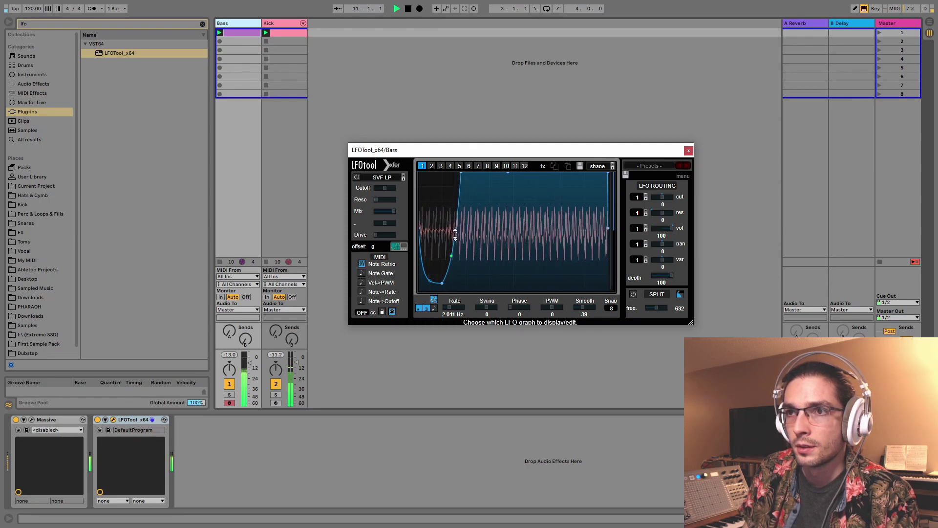
key(space)
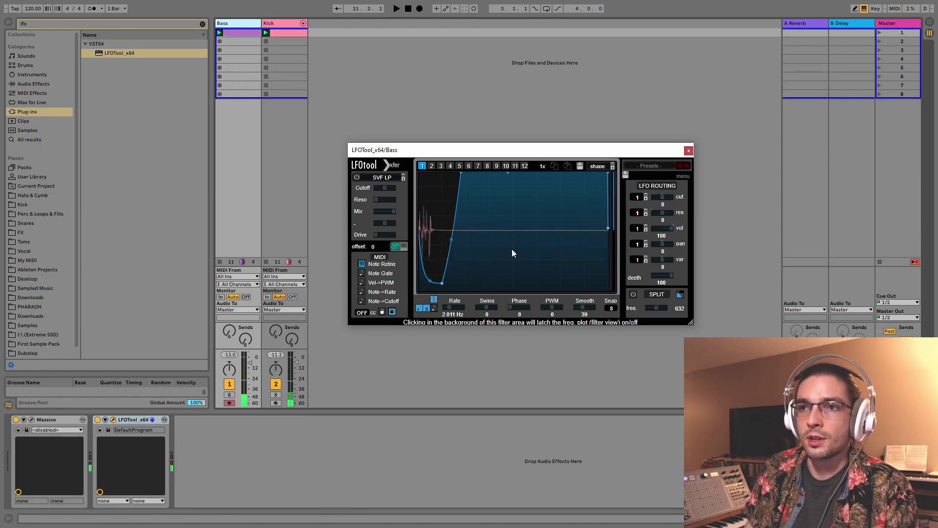
Inspect the Lev_Kick sample chain in the Kick's Instrument Rack and play both tracks to listen to the ducking.
drag(445, 284, 477, 236)
double_click(449, 261)
mouse_move(430, 282)
mouse_down()
mouse_move(434, 192)
mouse_move(431, 282)
mouse_move(433, 266)
mouse_move(441, 285)
mouse_up()
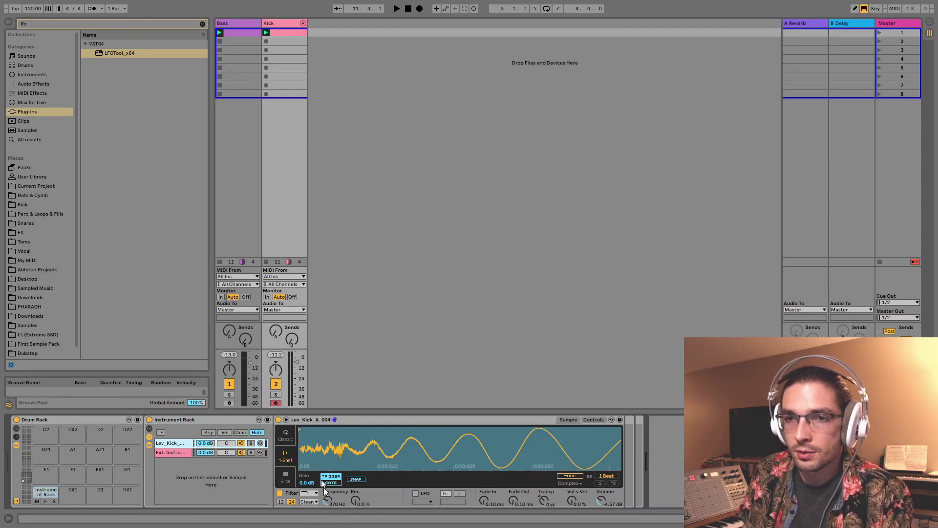
key(space)
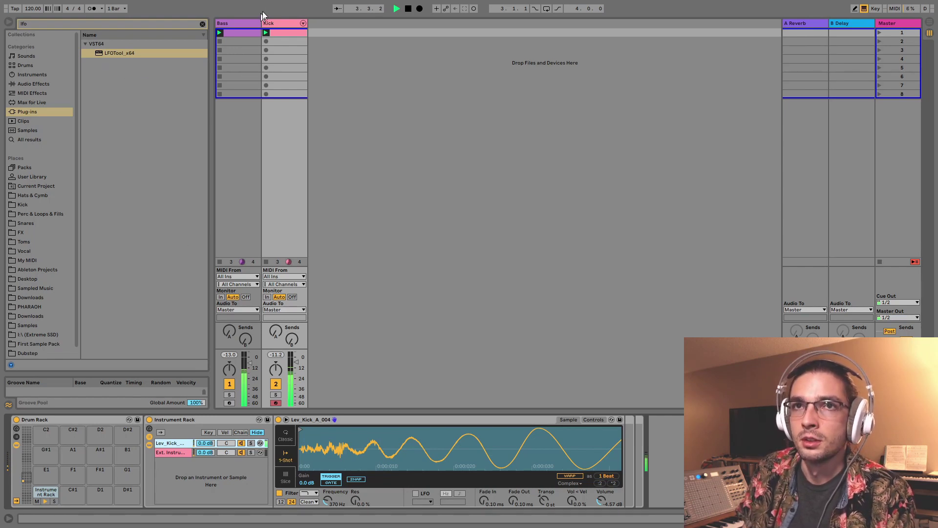
key(space)
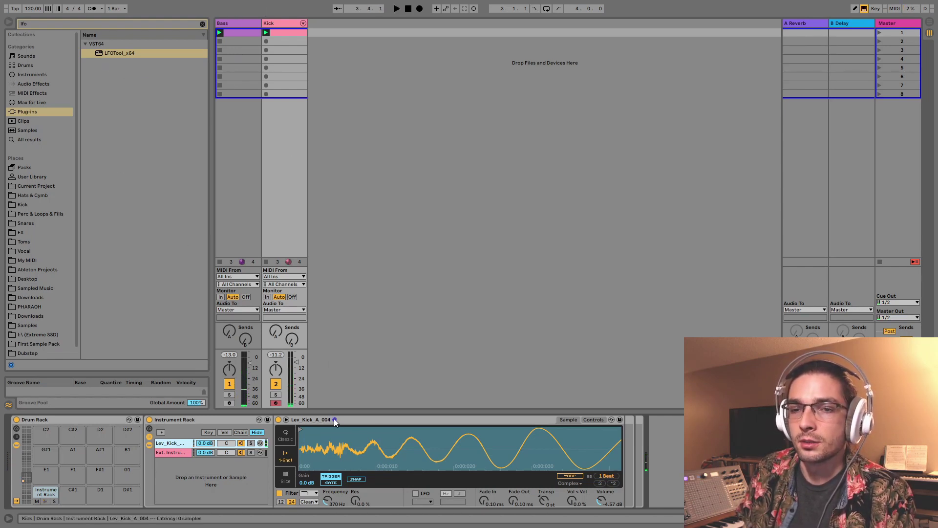
Insert a MIDI track after Kick and load Arturia's Piano V2 on it, closing the plug-in window.
click(287, 25)
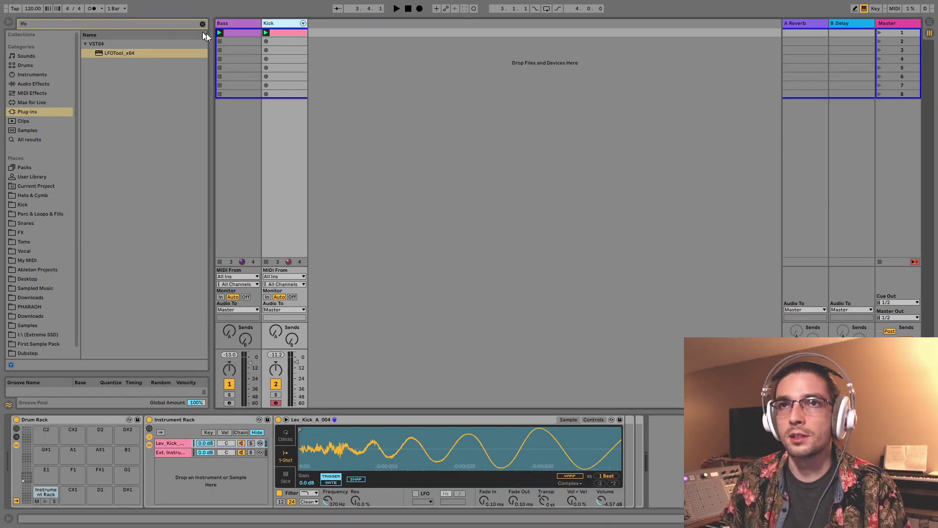
click(371, 42)
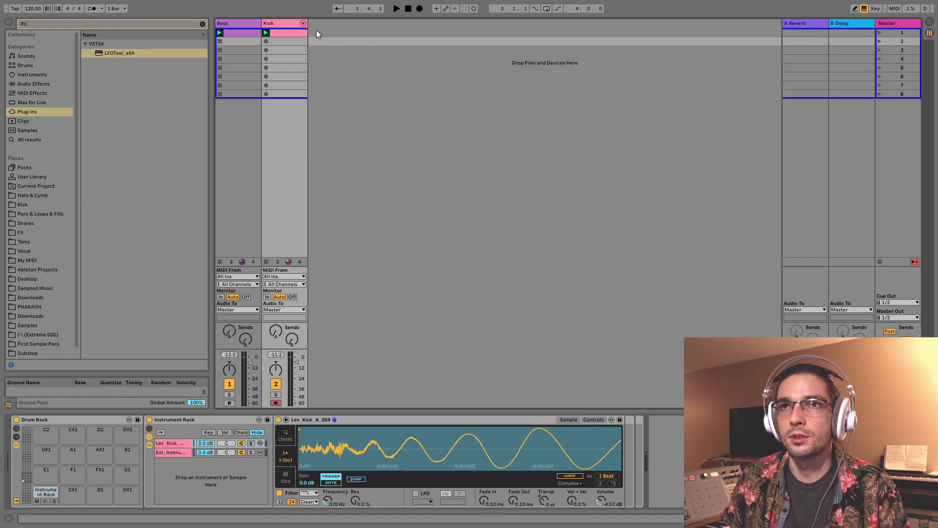
right_click(345, 38)
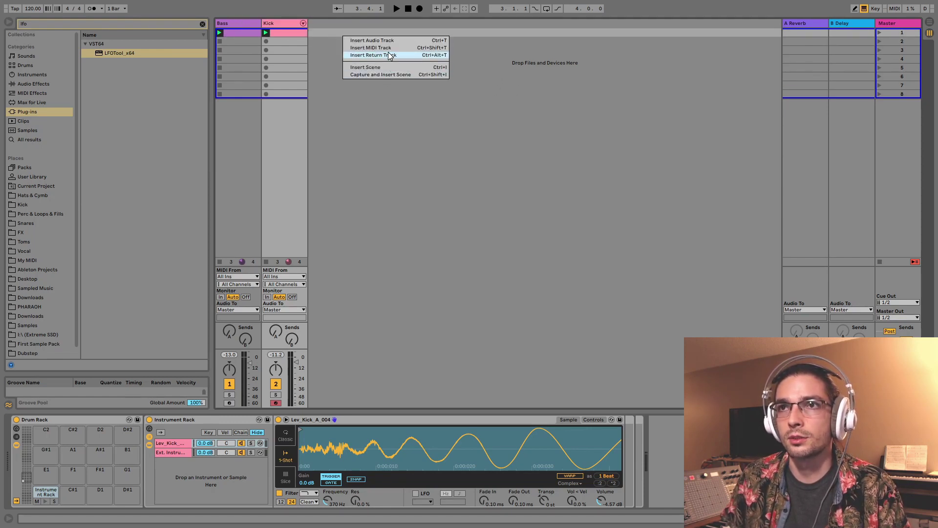
click(389, 50)
drag(63, 23, 0, 1)
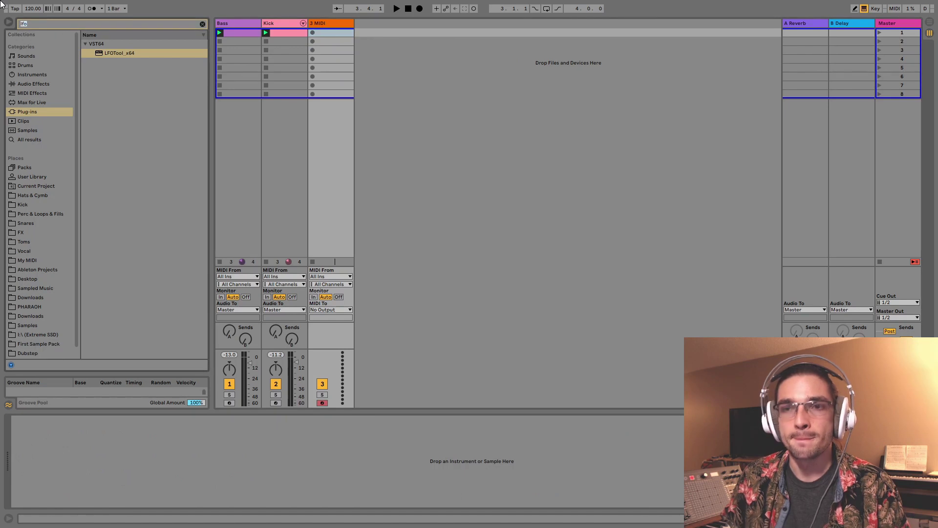
text(piano)
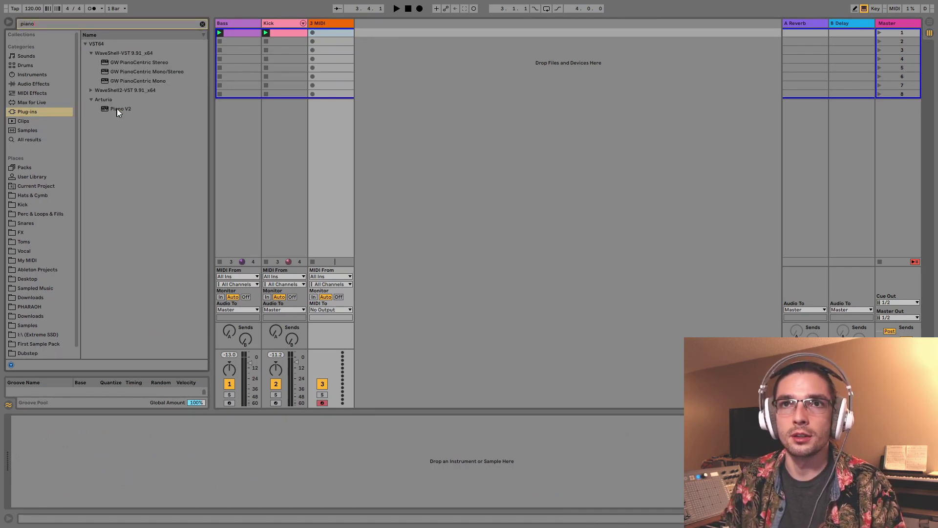
drag(117, 108, 325, 30)
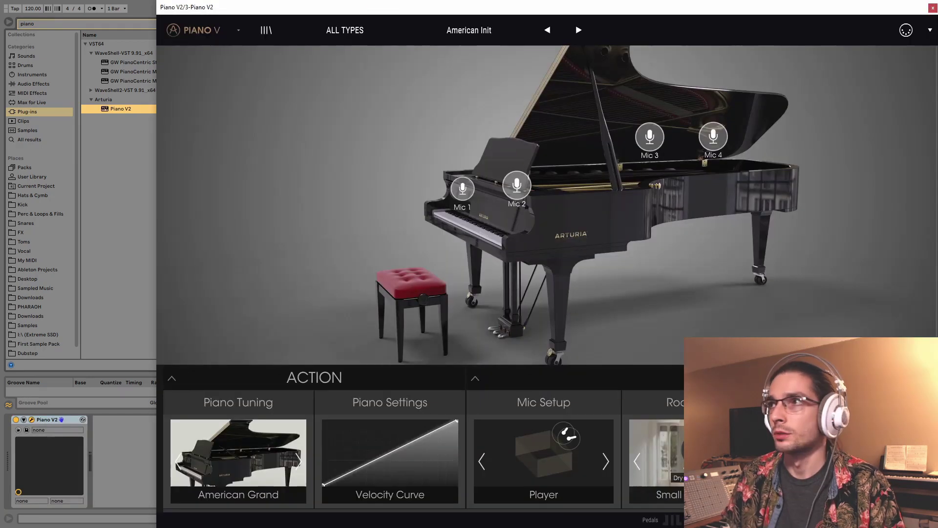
click(934, 6)
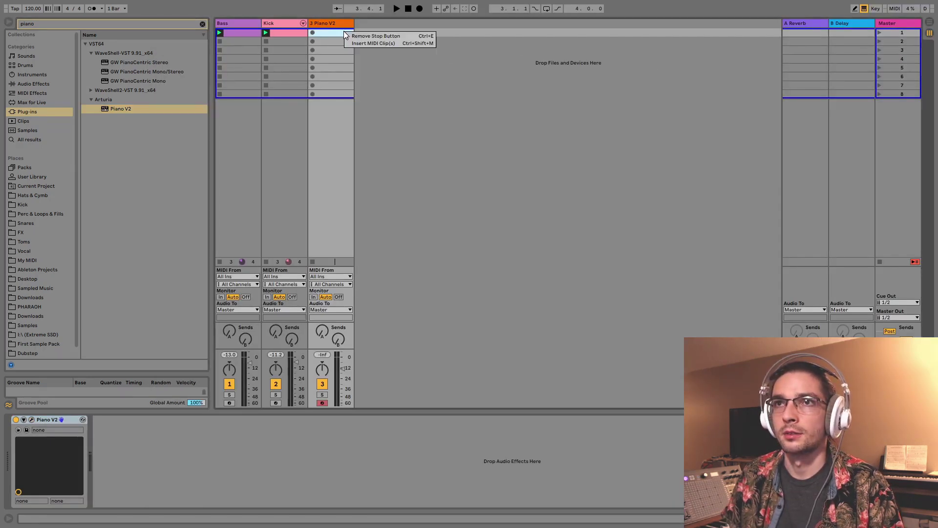
Create a MIDI clip in the Piano V2 track's first slot and fill its bar with repeated A3 eighth notes.
double_click(345, 32)
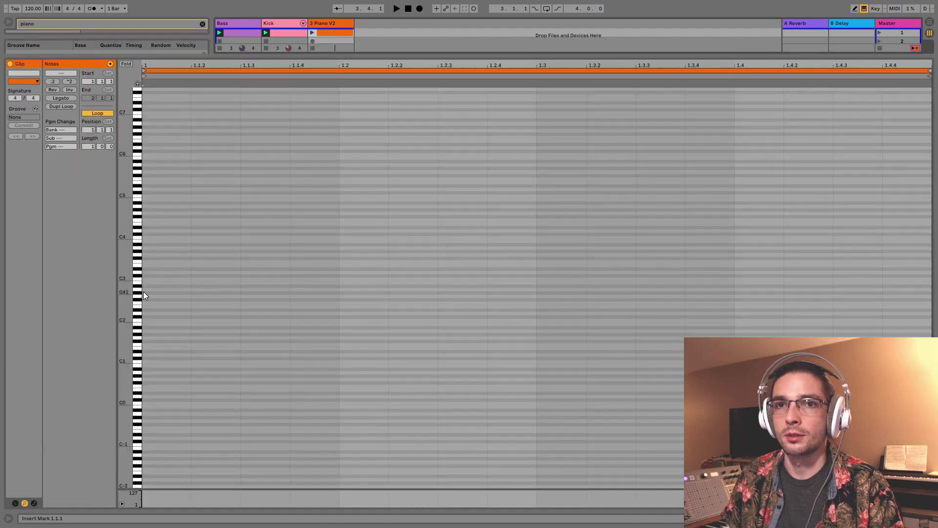
drag(144, 289, 234, 298)
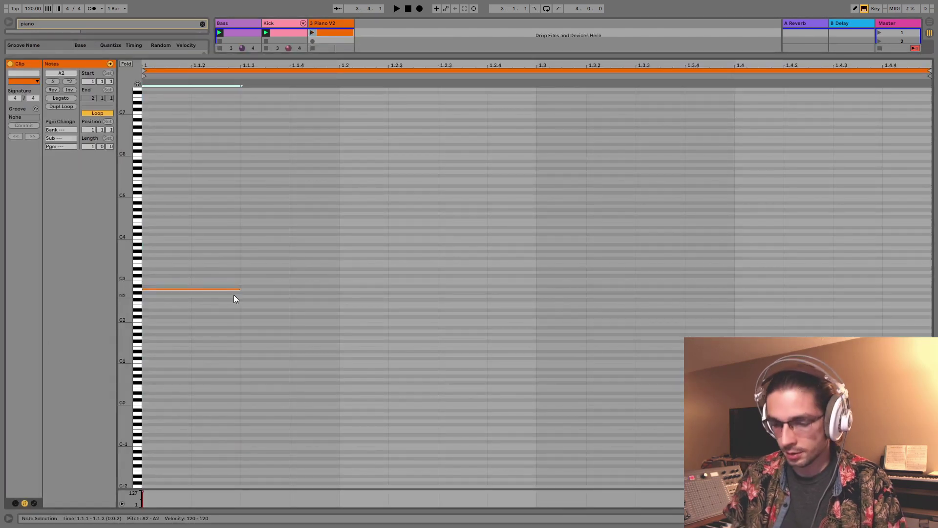
key(shift+Up)
key(ctrl+d)
key(ctrl+d)
key(ctrl+d)
key(ctrl+d)
key(ctrl+d)
key(ctrl+d)
key(ctrl+d)
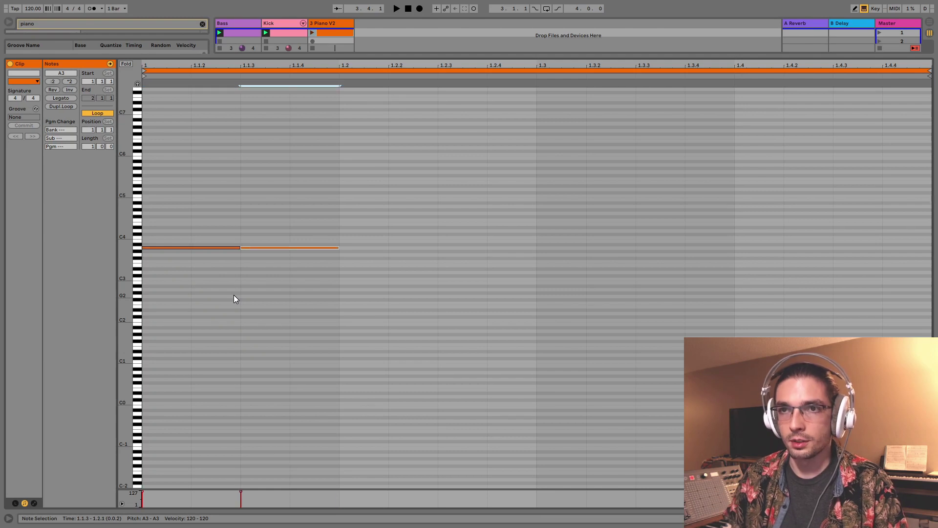
Launch the Piano V2 clip and listen to it together with the Bass and Kick.
key(shift+Tab)
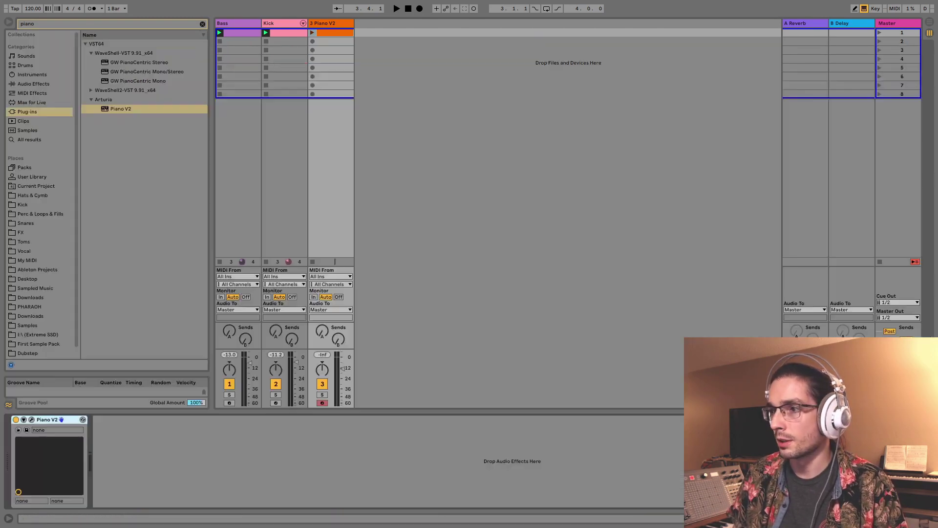
click(312, 33)
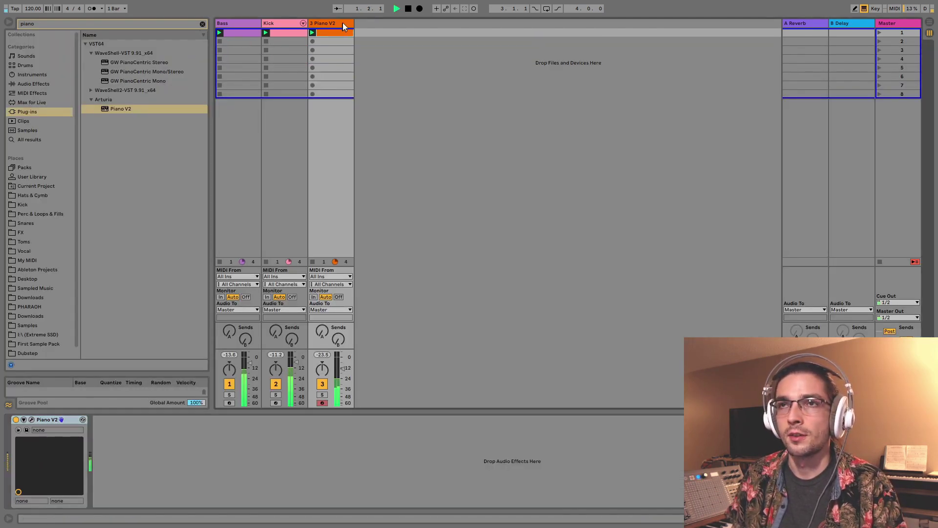
key(space)
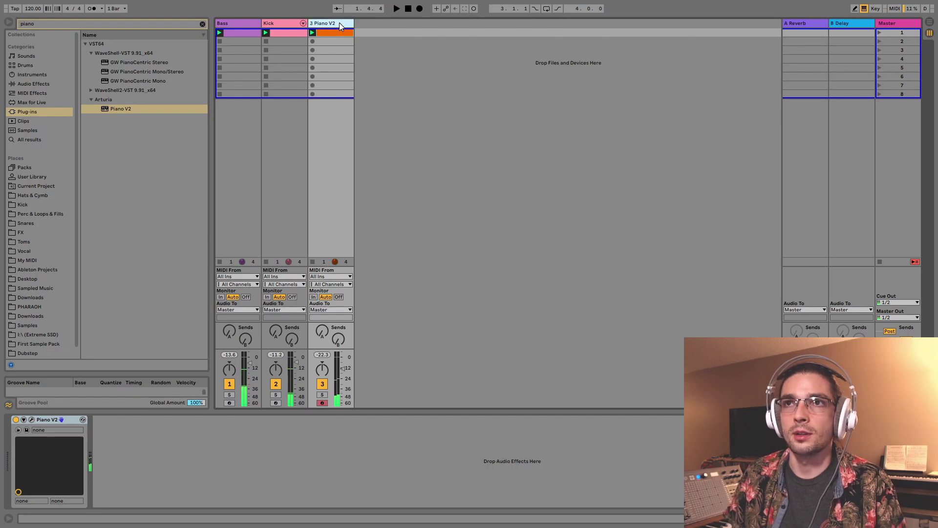
Raise the Piano V2 track's volume slightly and turn off the filter on the Kick's Lev_Kick sample, playing the tracks to check.
click(339, 23)
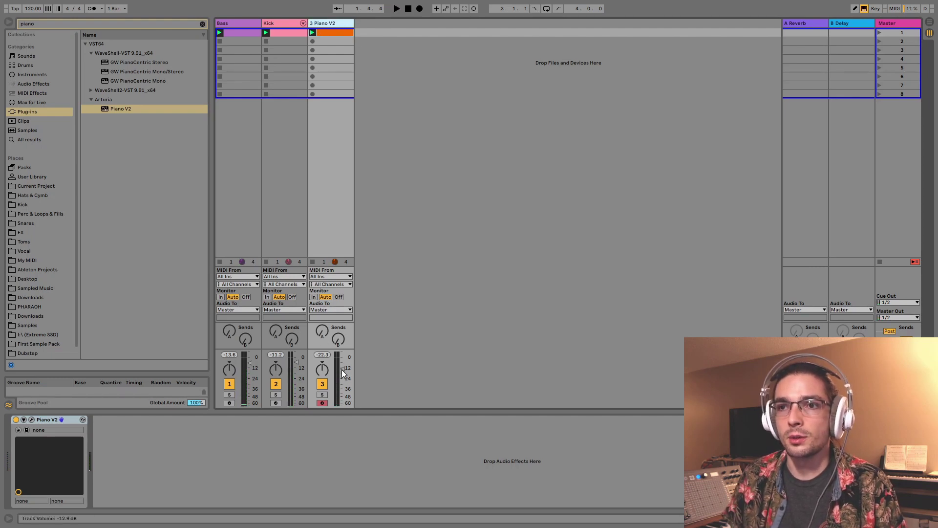
drag(343, 369, 343, 366)
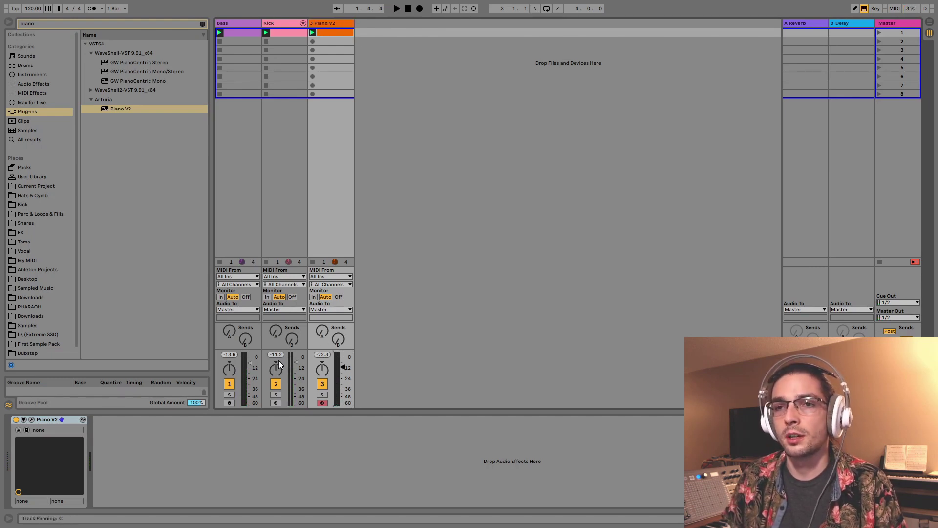
click(280, 25)
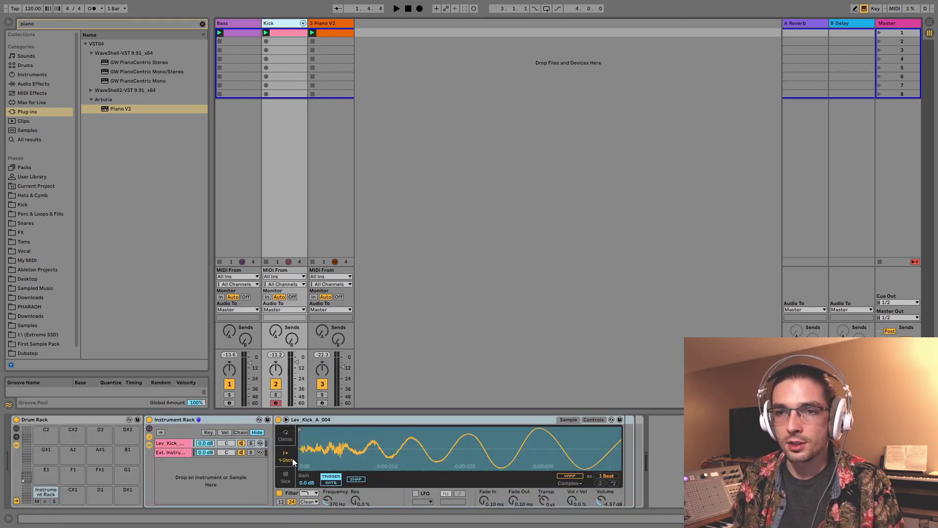
click(280, 492)
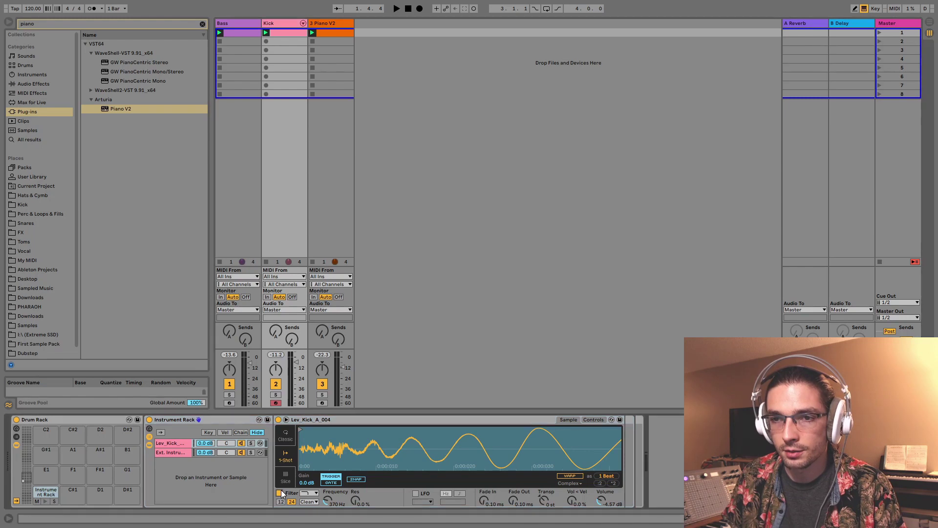
key(space)
key(space)
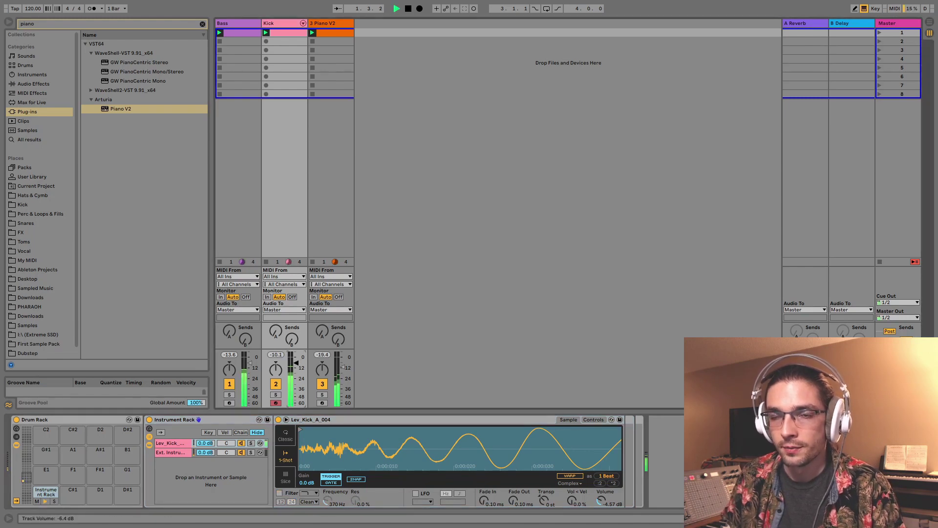
Set the Piano V2 track's volume to about -13.5 dB.
click(282, 21)
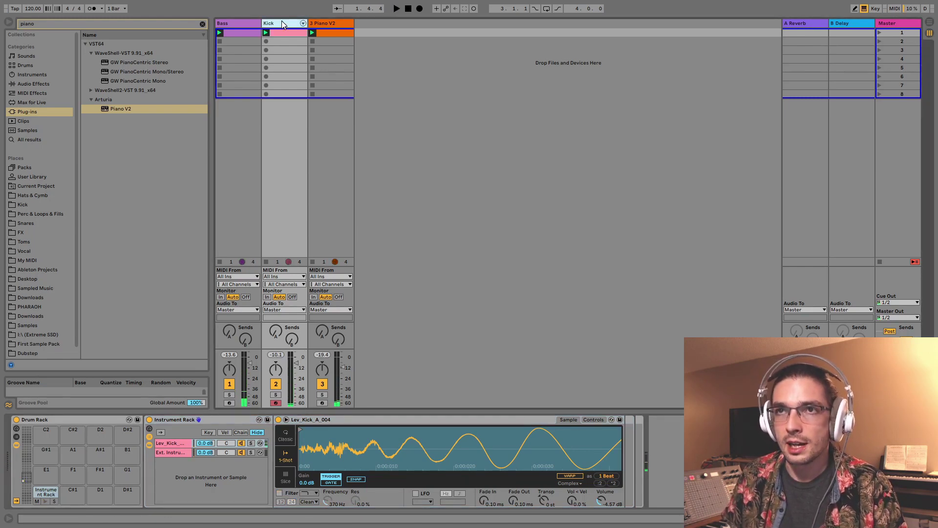
drag(343, 375, 344, 382)
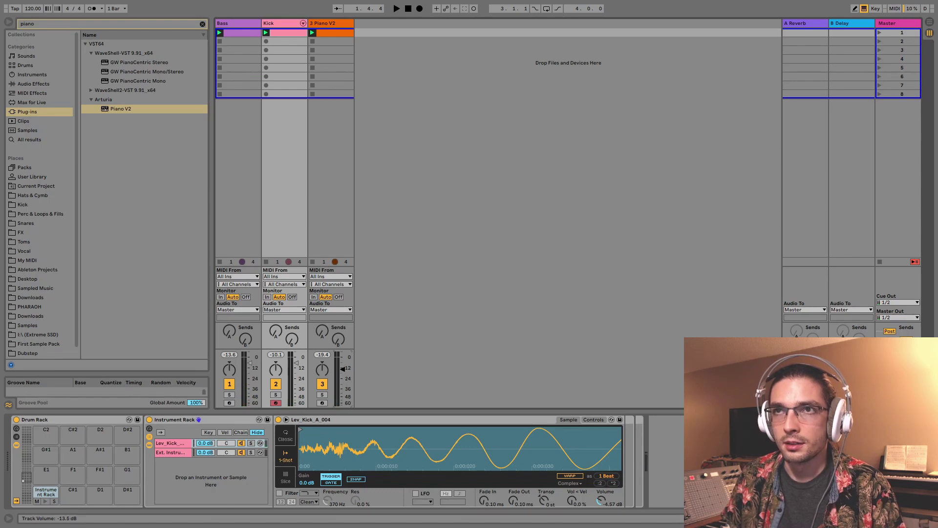
click(332, 24)
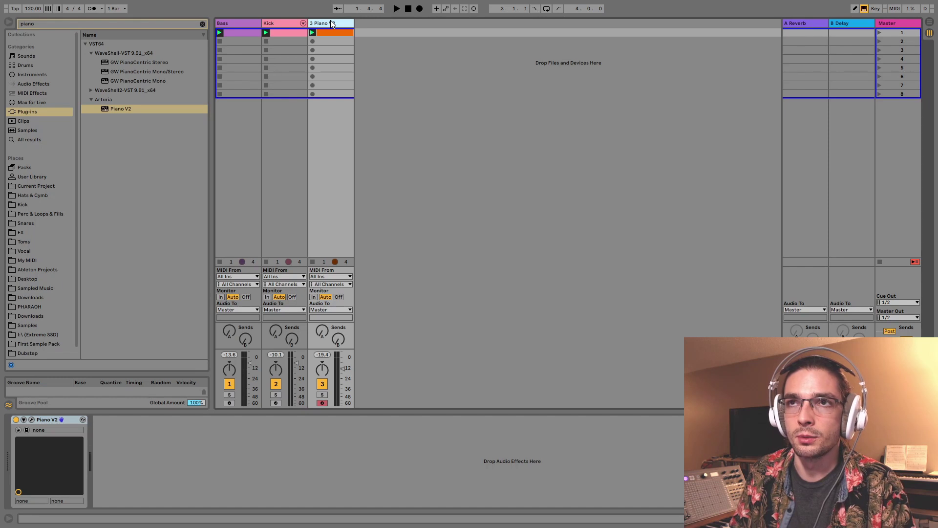
Duplicate the Ext. Instrument chain in the Kick track's Instrument Rack.
click(286, 25)
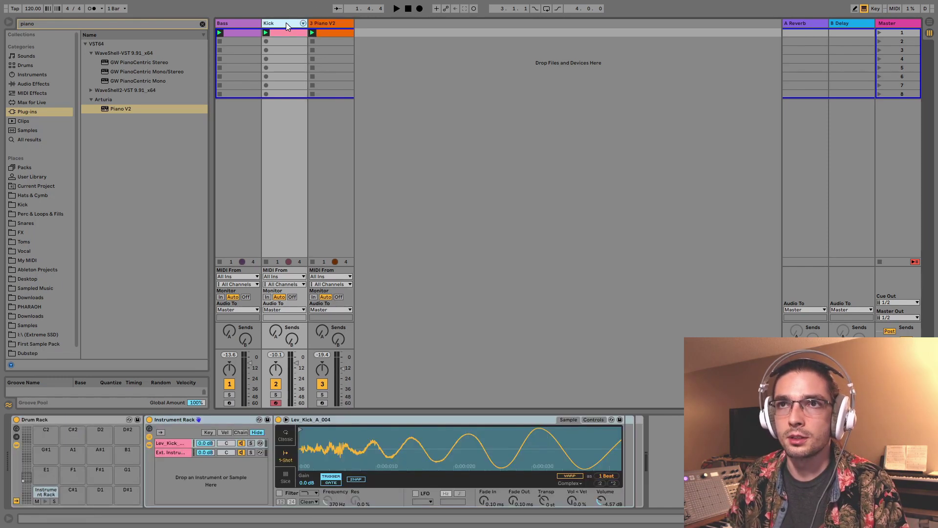
click(172, 453)
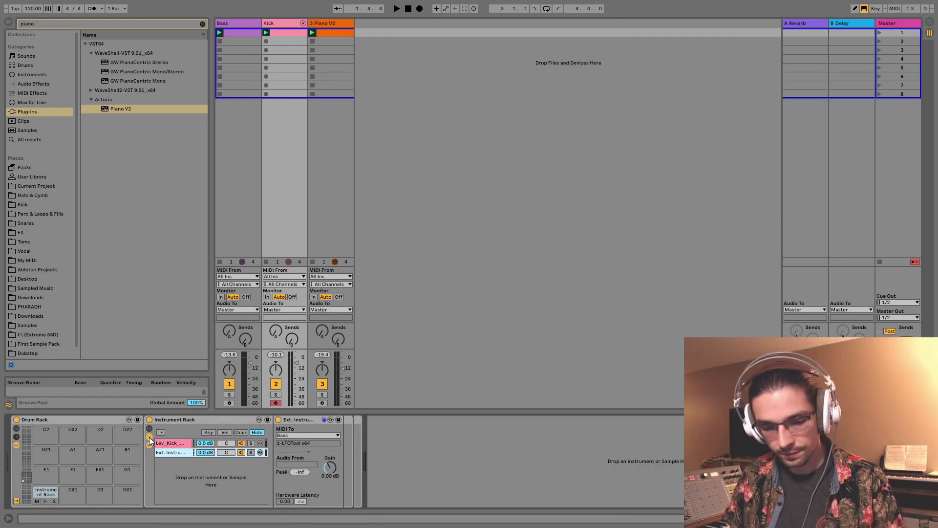
key(ctrl+d)
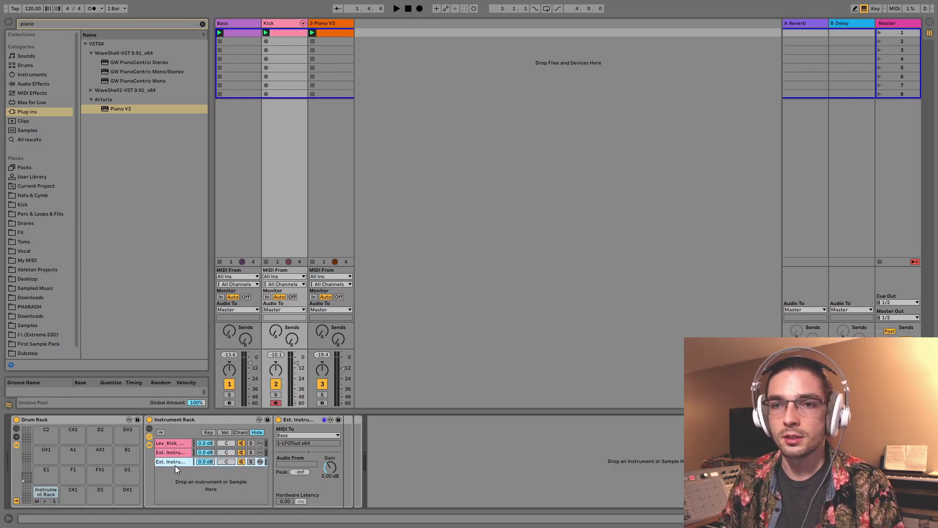
Find the LFOTool_x64 plug-in and load it after Piano V2 on the Piano V2 track.
click(323, 23)
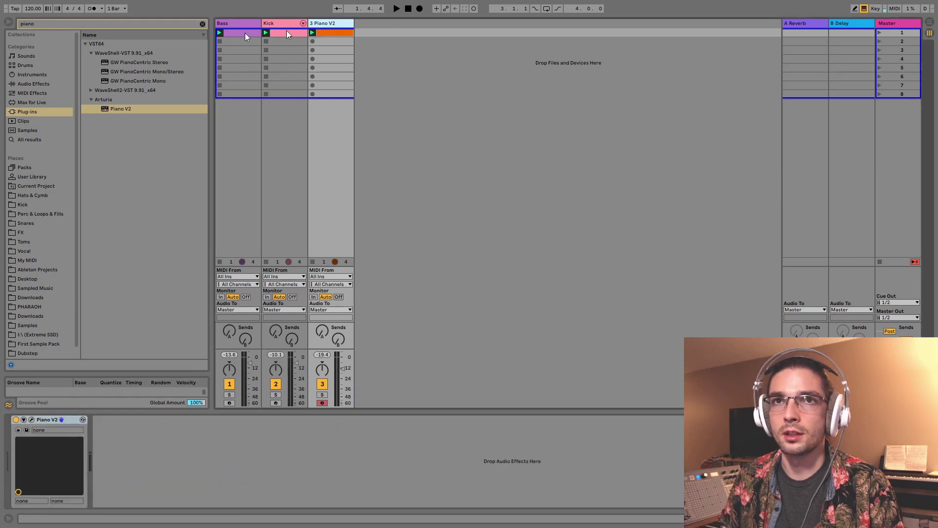
drag(42, 23, 1, 12)
text(lfo)
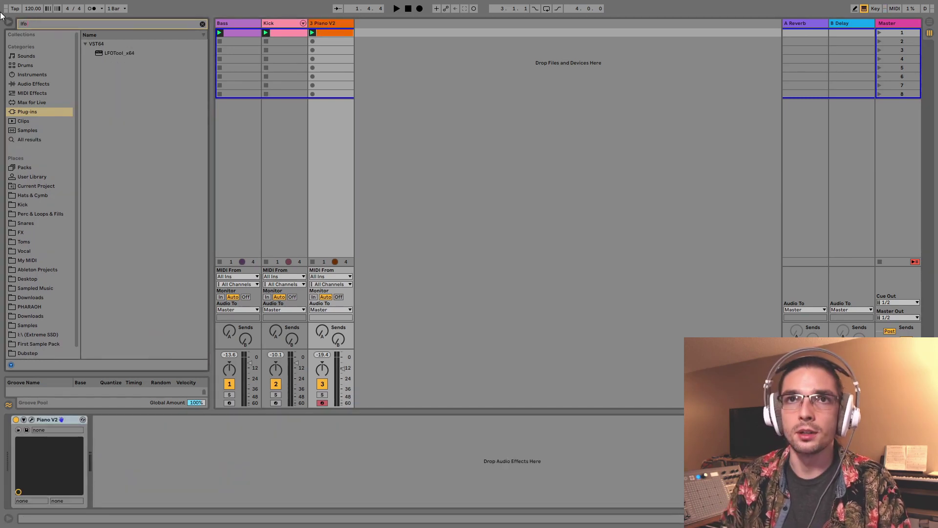
drag(104, 56, 227, 47)
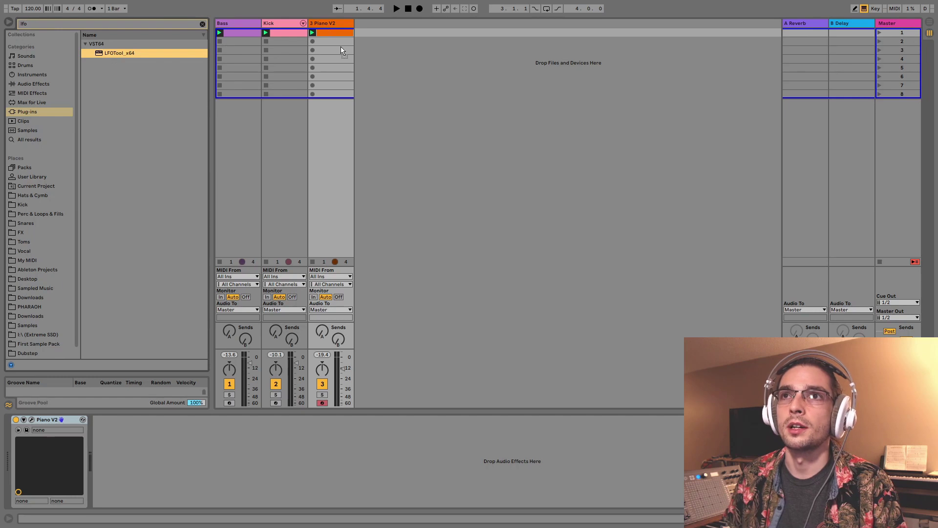
drag(341, 49, 342, 49)
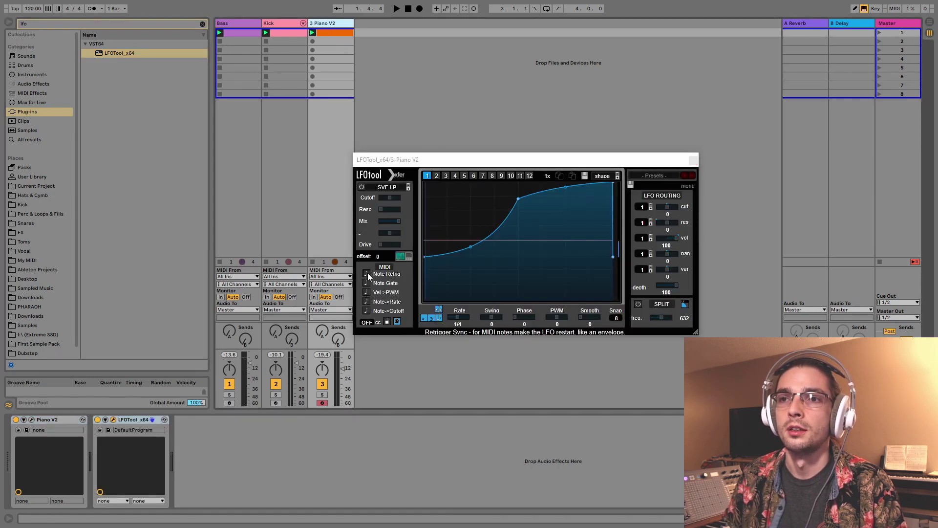
Enable Note Retrig in the Piano V2 track's LFOTool and switch its LFO to an unsynced rate of 1.460 Hz.
click(368, 274)
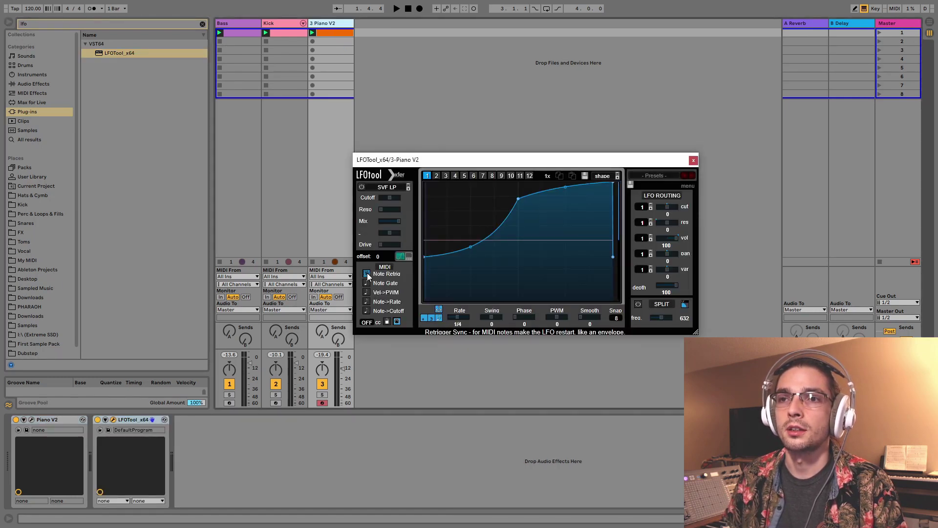
click(439, 318)
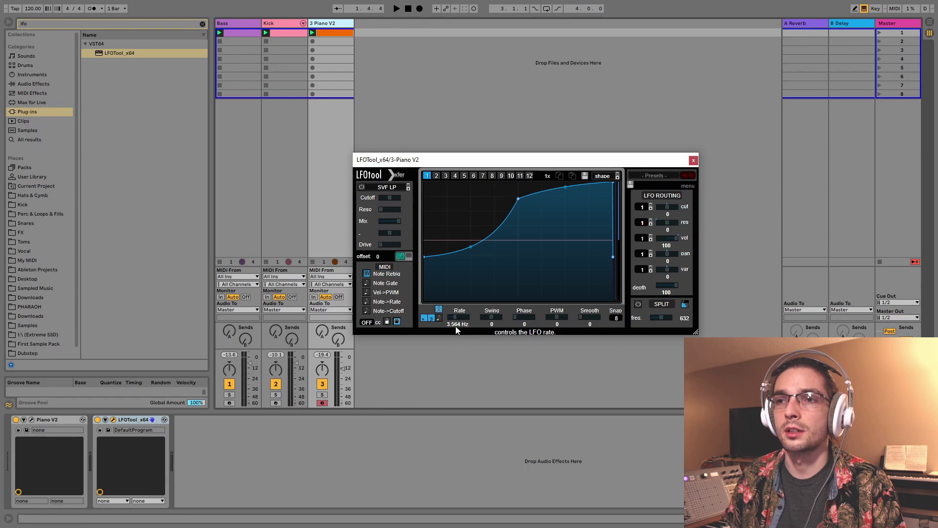
drag(455, 327, 454, 329)
Add a point near the start of the LFO curve, pull it to the bottom, and raise the curve's starting point.
double_click(445, 253)
drag(445, 254, 446, 299)
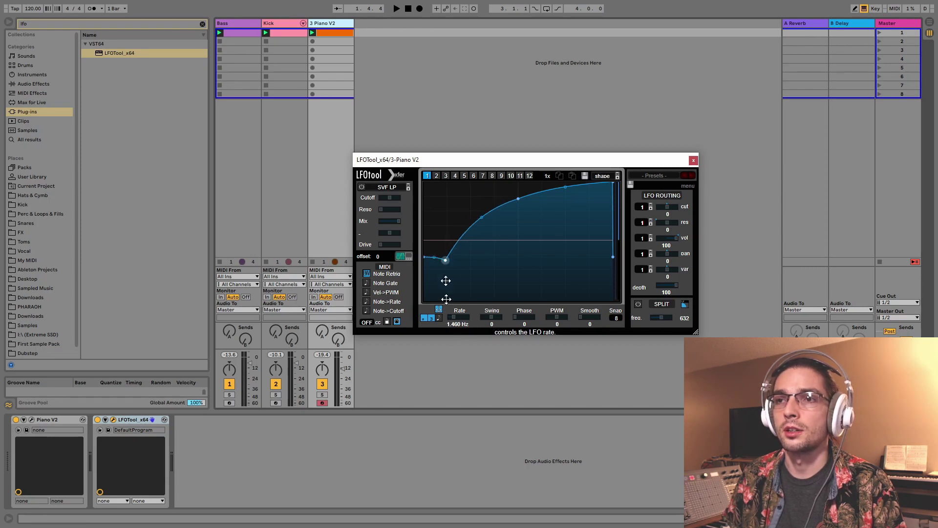
drag(426, 259, 425, 194)
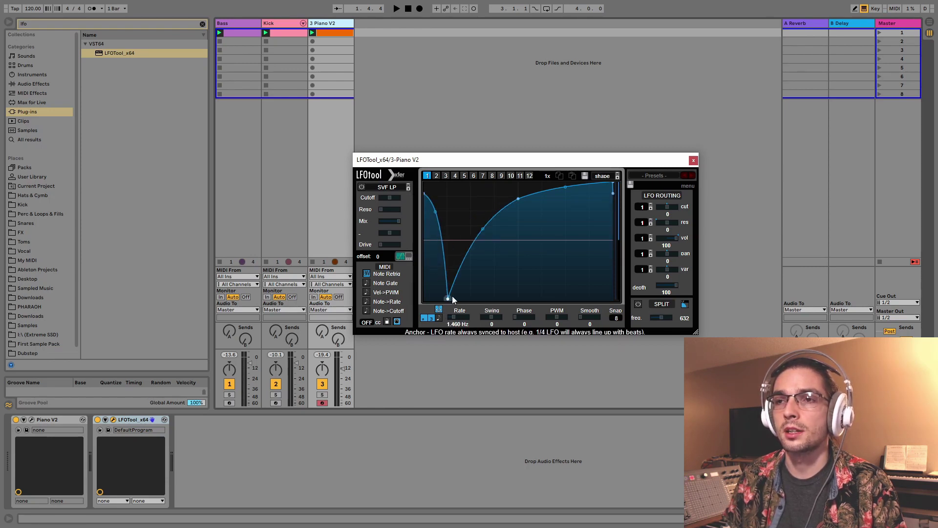
Reshape the LFO curve into a shallower dip with a gradual rise to full volume, and set Smooth to 29.
drag(448, 298, 445, 254)
drag(425, 194, 430, 252)
drag(479, 219, 479, 237)
drag(518, 199, 549, 142)
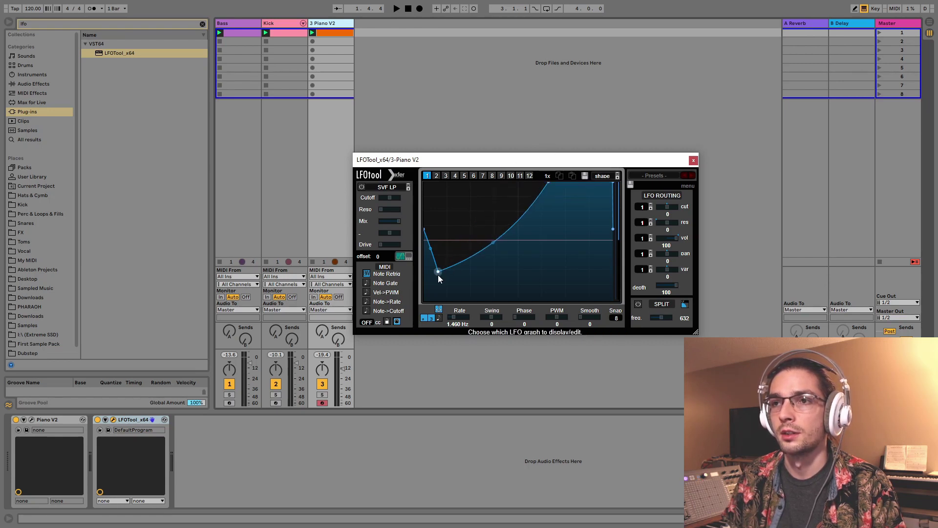
drag(438, 274, 445, 275)
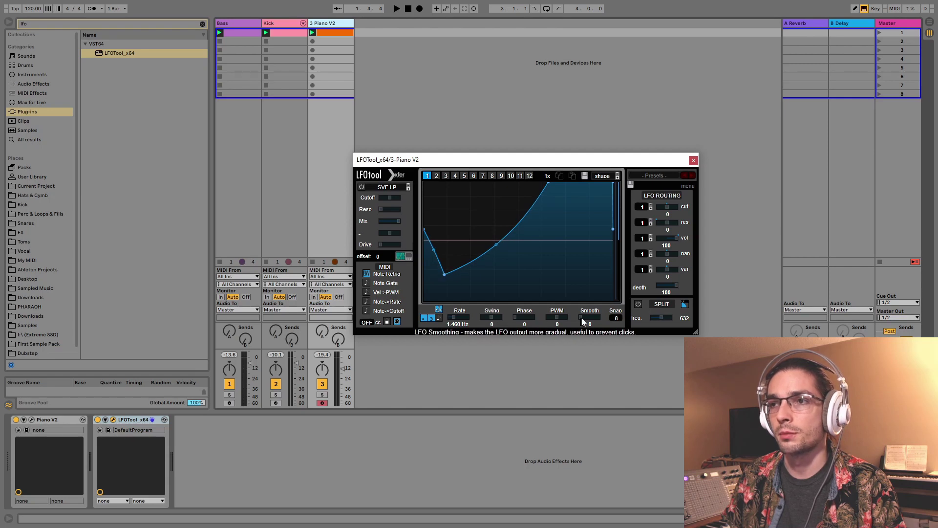
drag(583, 322, 617, 320)
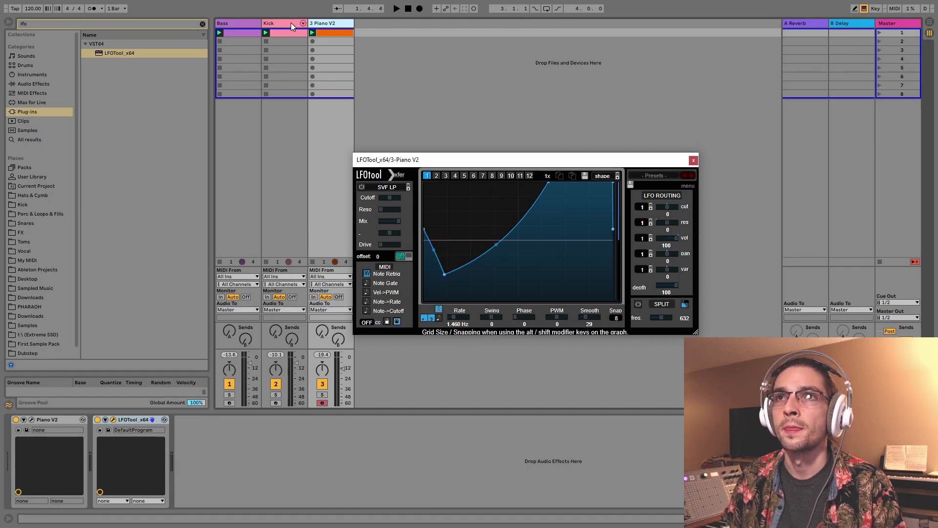
Route the MIDI of the Kick rack's duplicated Ext. Instrument chain to 3-Piano V2.
click(277, 20)
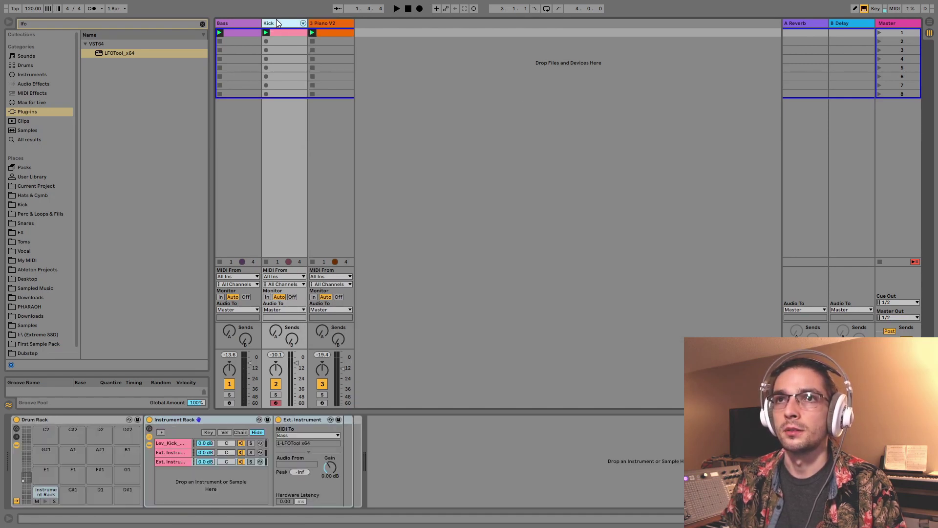
click(164, 462)
click(290, 435)
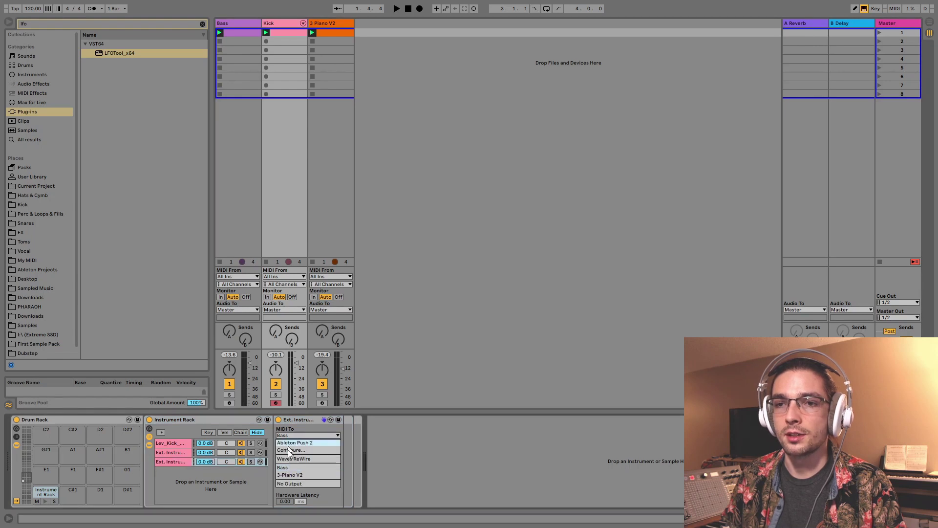
click(287, 475)
Refine Piano V2's LFO curve during playback, deepening the dip, lowering its start, steepening the initial drop and delaying the return to full volume.
click(332, 22)
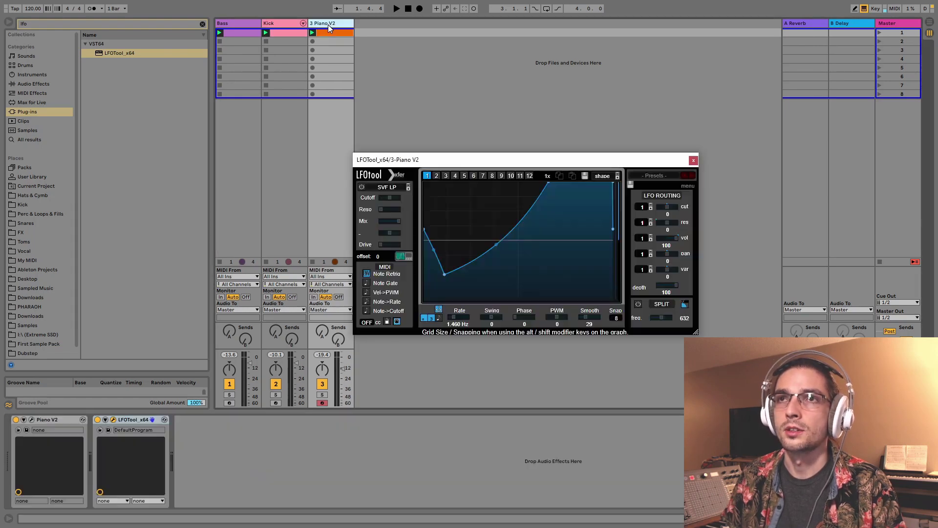
key(space)
drag(445, 286, 445, 291)
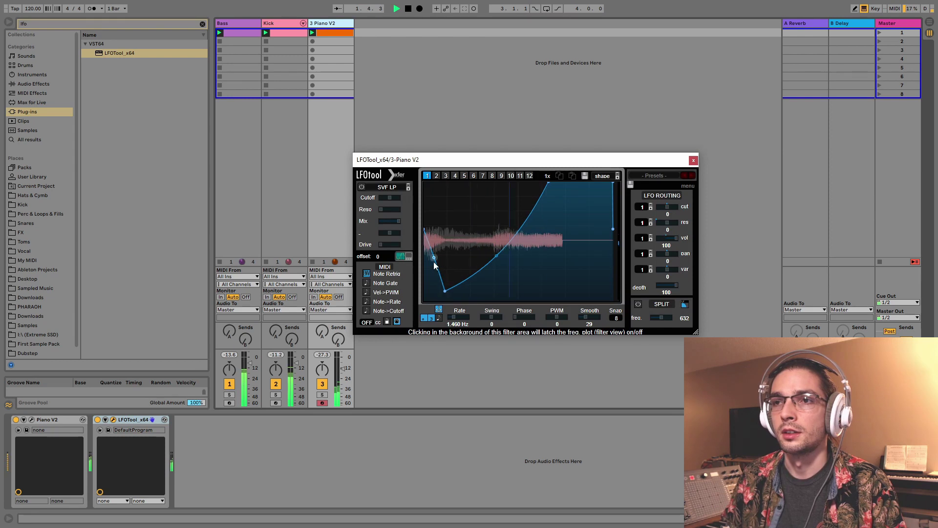
drag(434, 260, 434, 285)
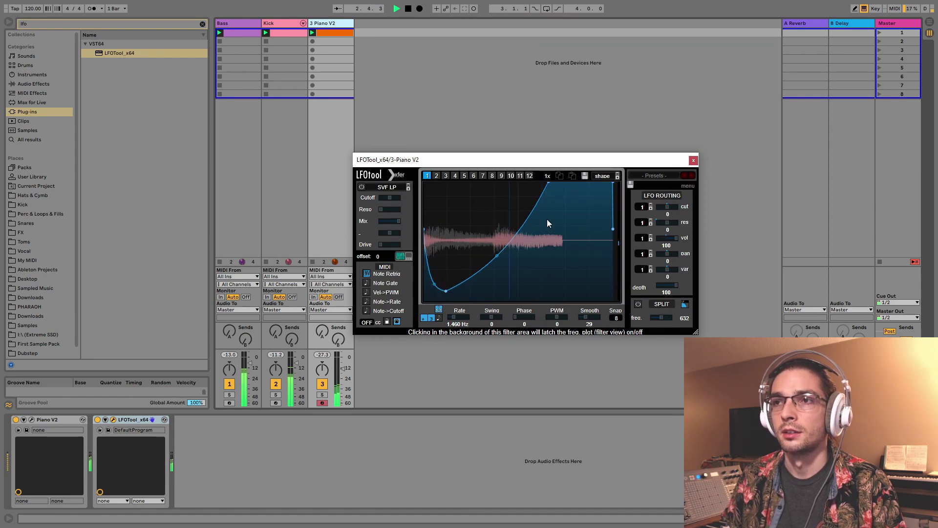
key(space)
drag(554, 183, 560, 182)
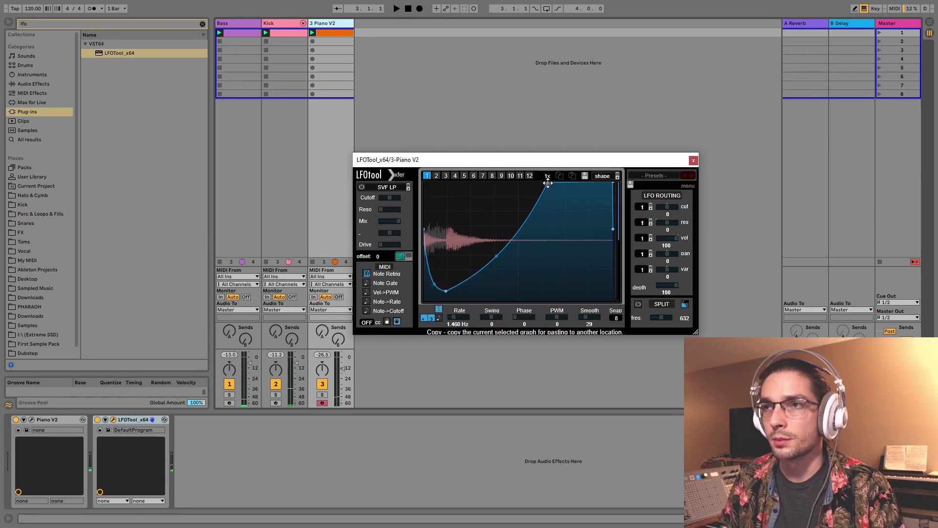
key(space)
drag(424, 230, 424, 260)
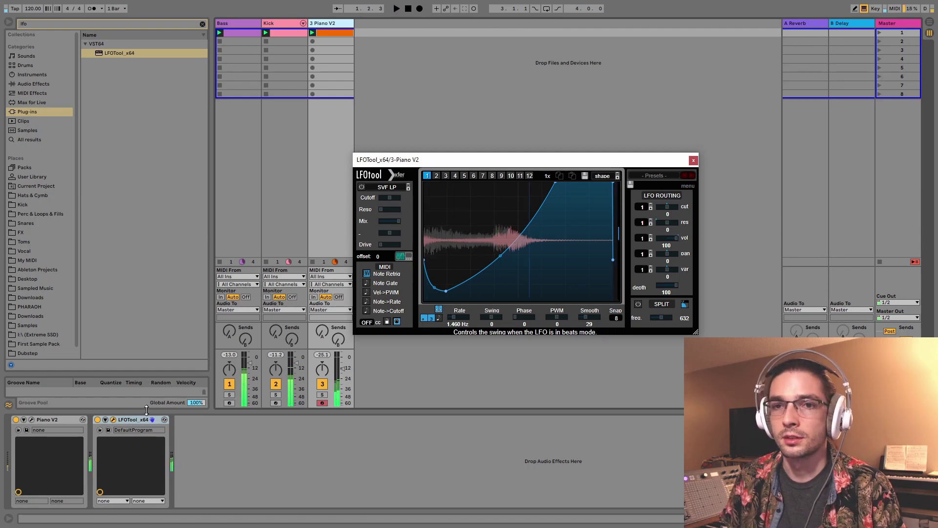
Compare the Piano V2 ducking with LFOTool off and on, and leave LFOTool switched off on both Piano V2 and Bass.
click(97, 419)
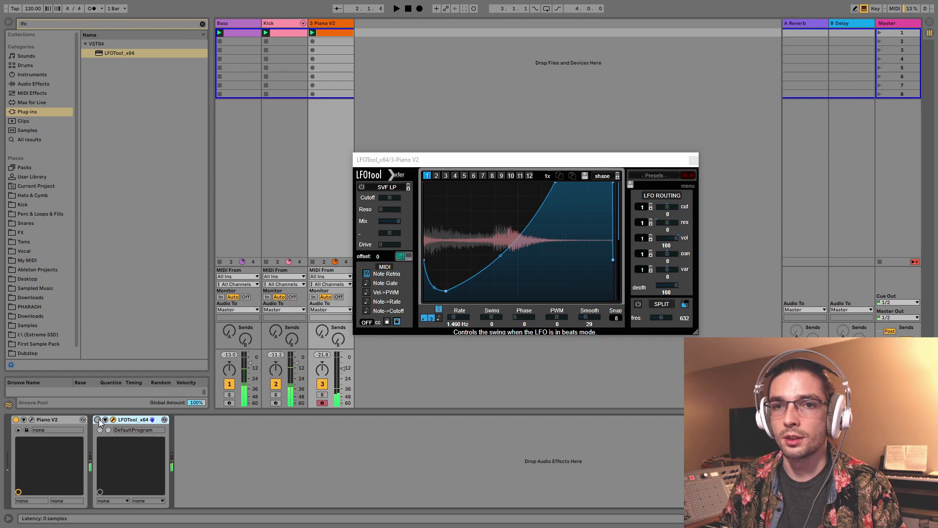
click(97, 419)
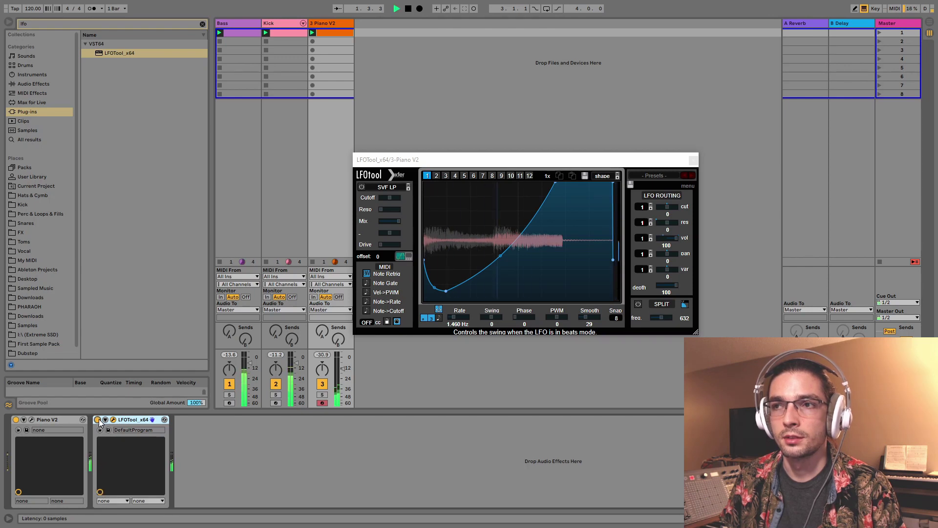
click(98, 420)
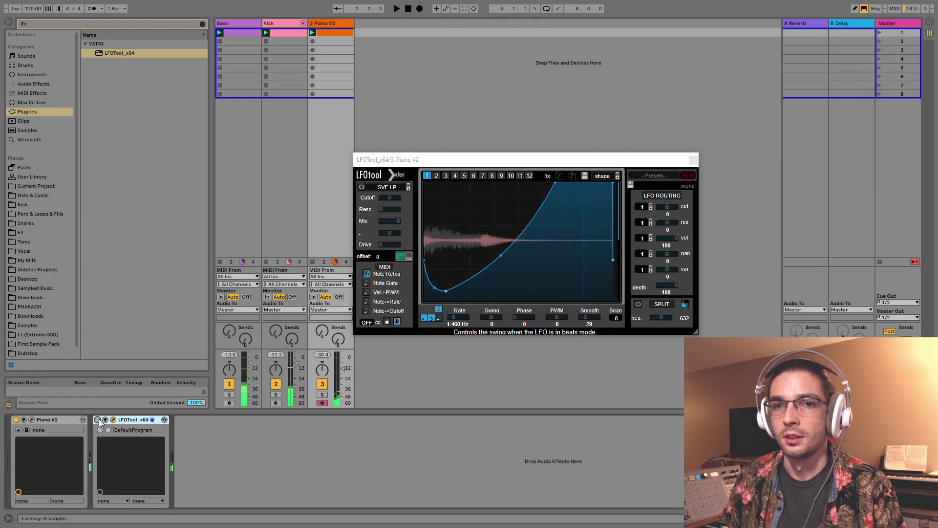
click(238, 23)
click(98, 419)
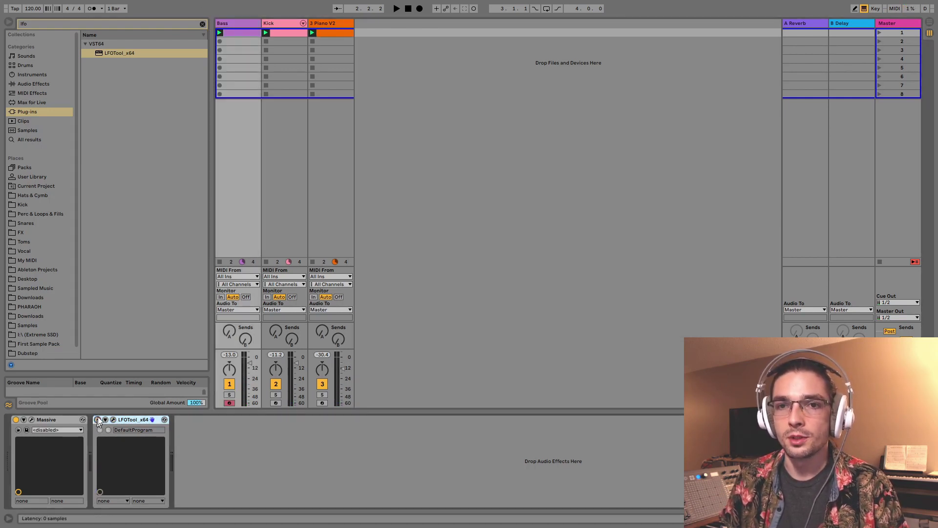
Enable the filter on the Lev_Kick_A_004 sample in the Kick's instrument rack.
click(326, 23)
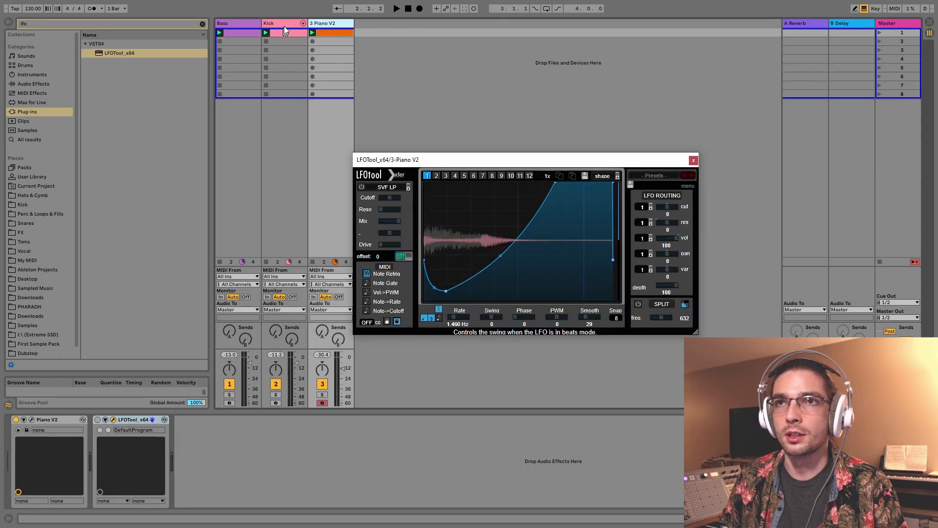
click(276, 21)
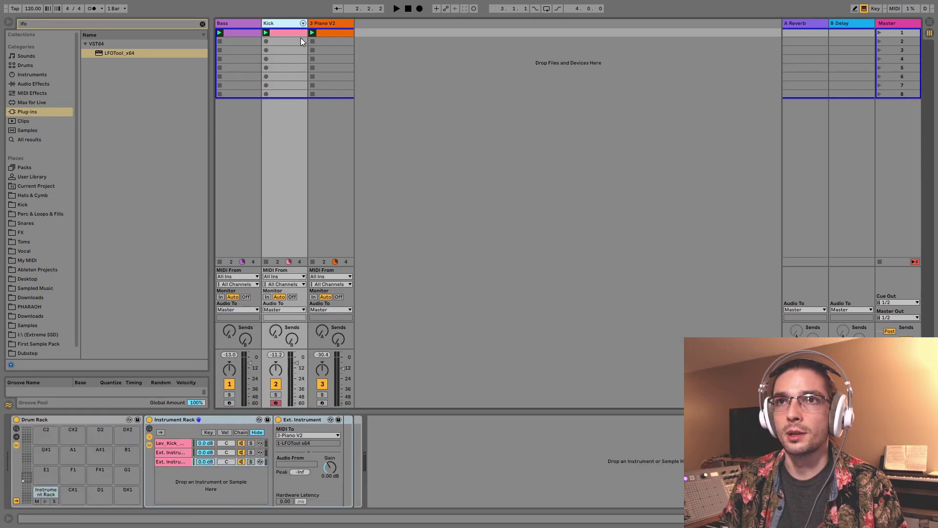
click(176, 443)
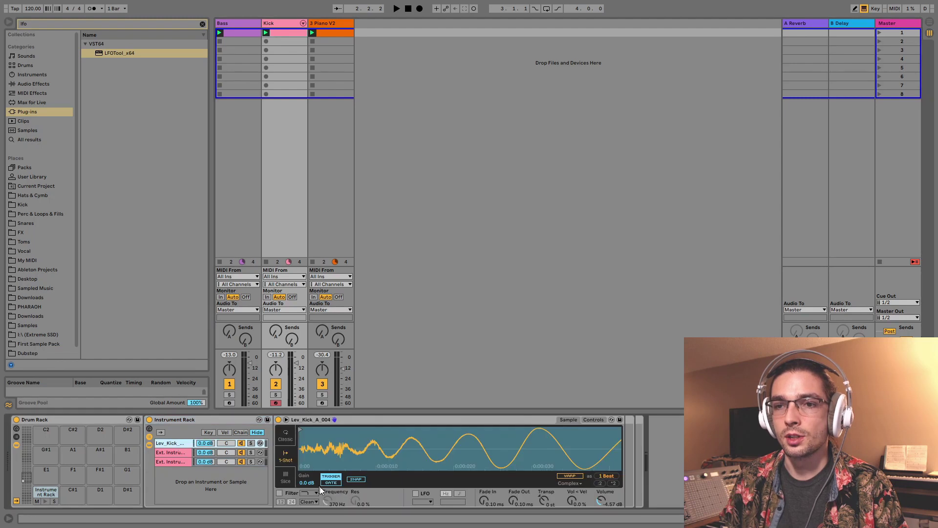
click(279, 493)
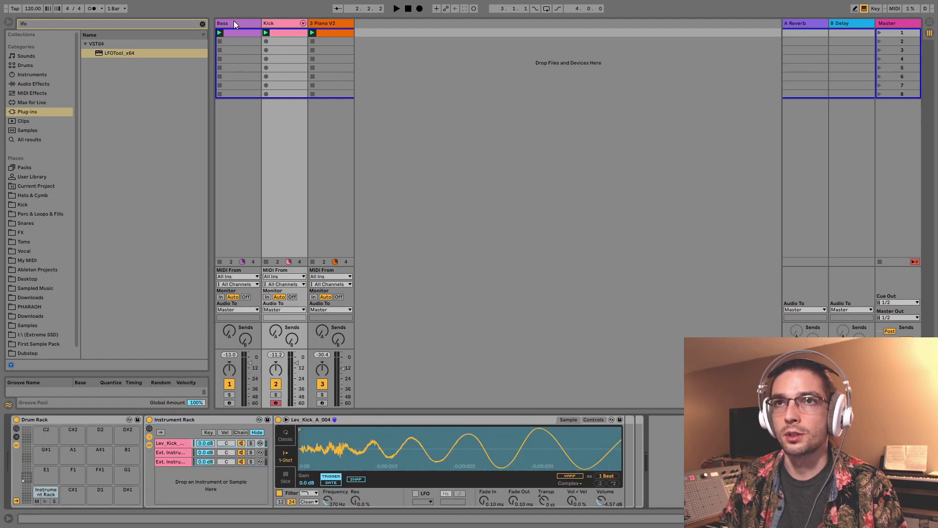
Listen to the Bass, Kick and Piano V2 together with LFOTool switched off on both Piano V2 and Bass.
click(341, 21)
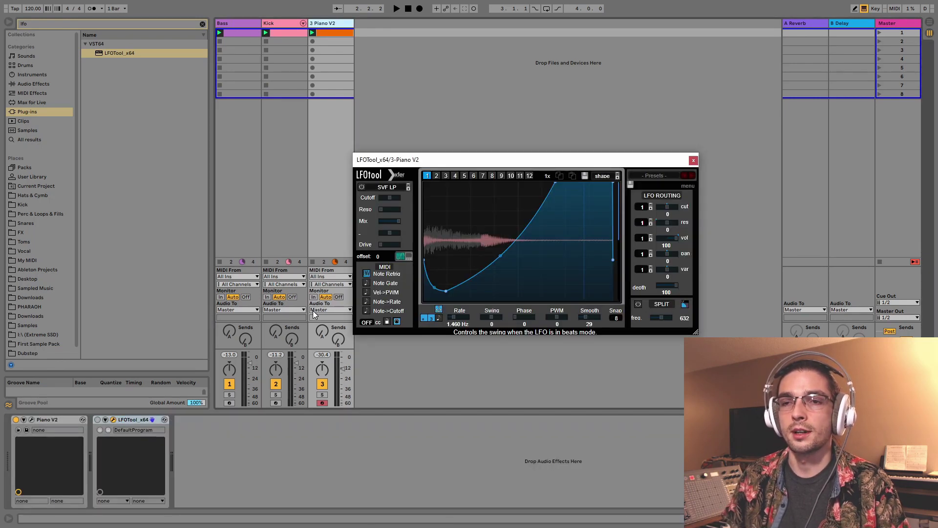
key(space)
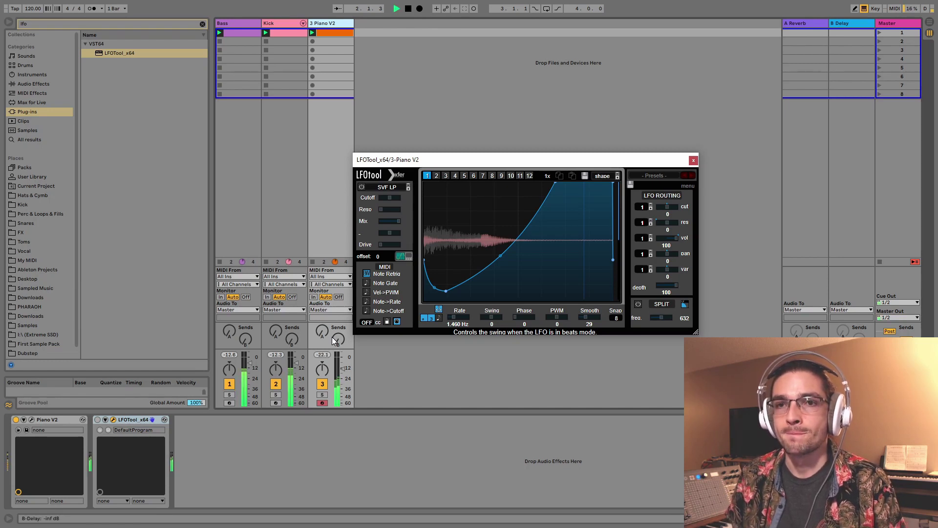
key(space)
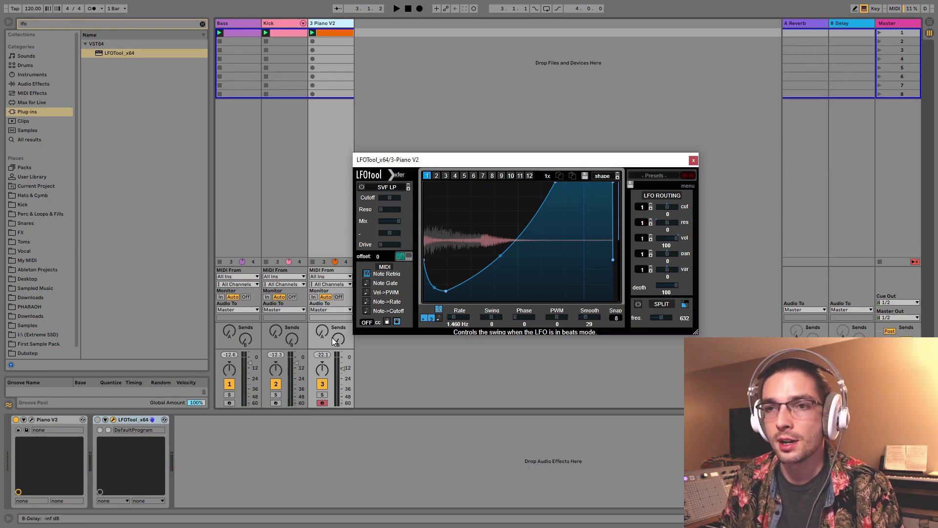
key(space)
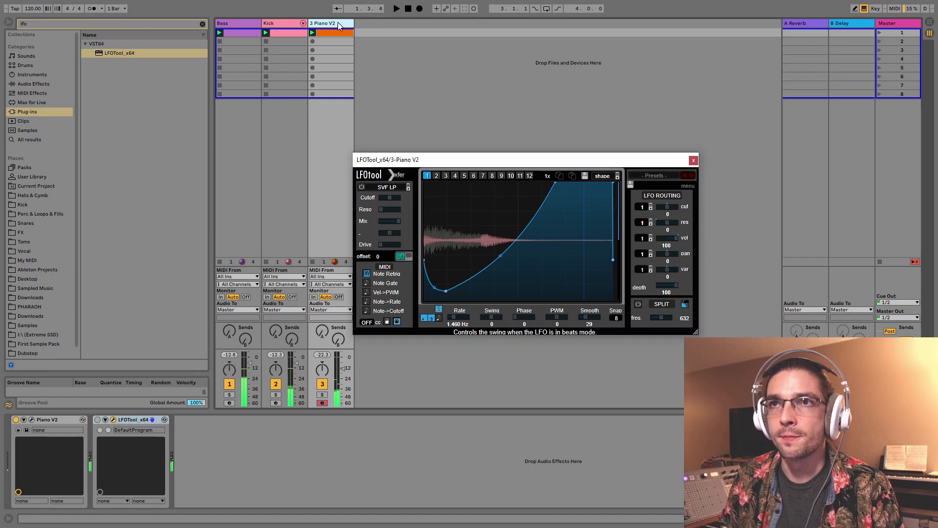
Switch LFOTool back on for both the Piano V2 and Bass tracks.
click(338, 22)
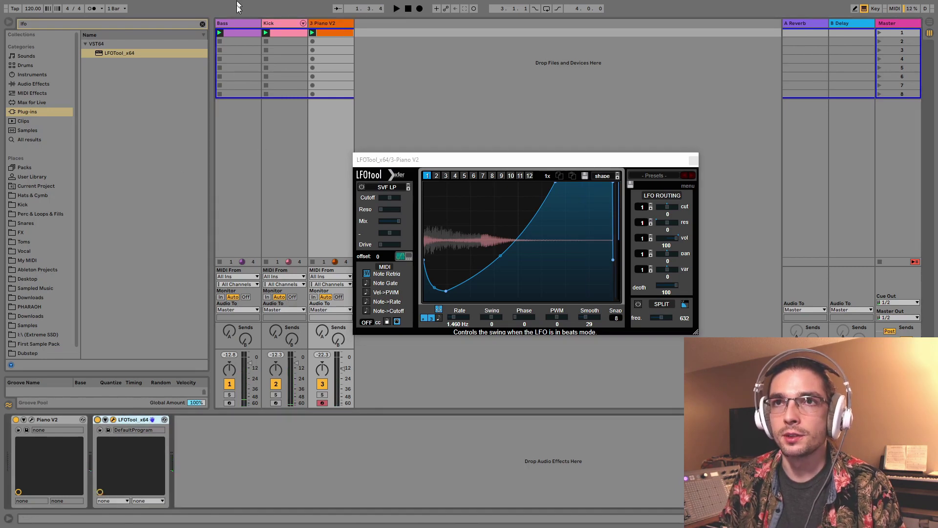
click(239, 25)
click(98, 420)
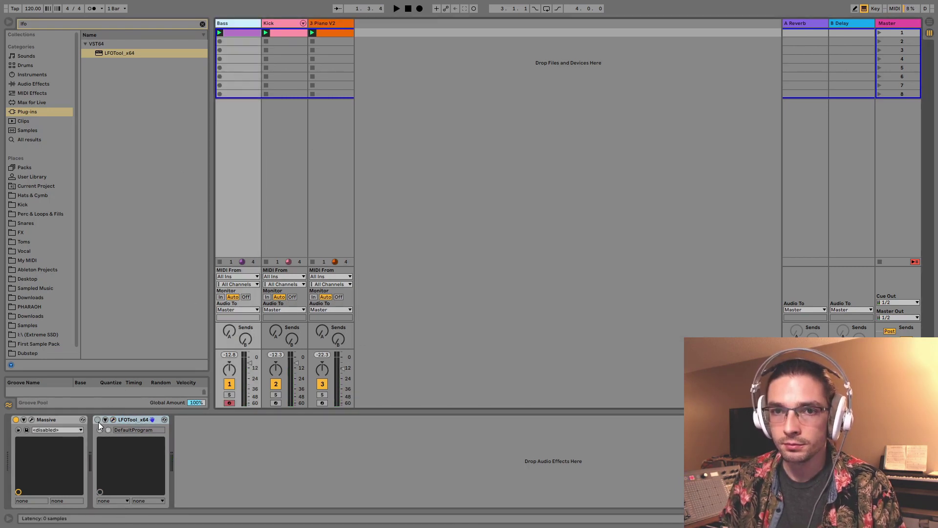
Listen to all three tracks with the ducking active, and bring up Piano V2's LFOTool curve.
key(space)
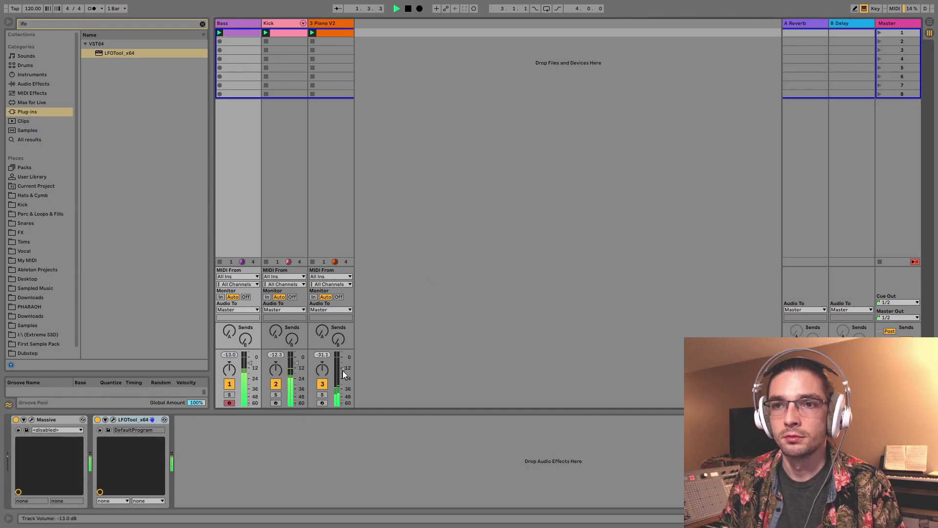
click(277, 22)
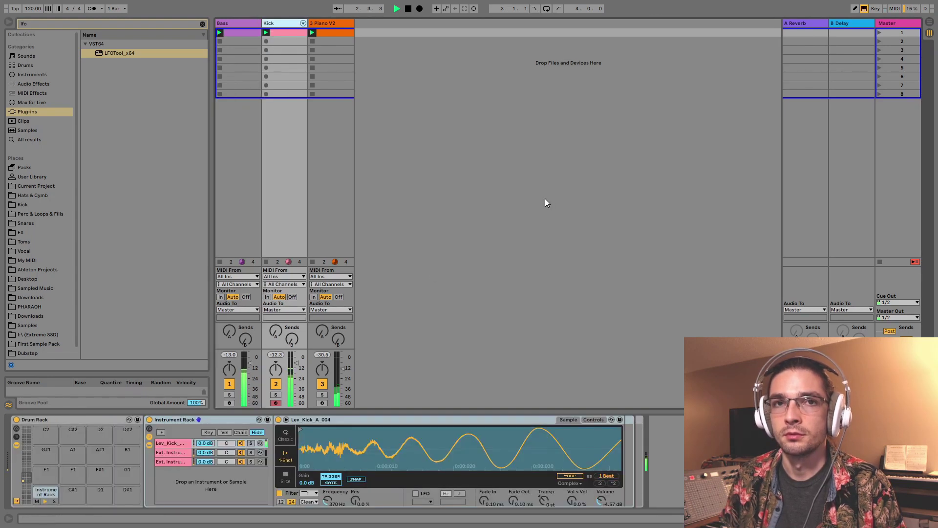
key(space)
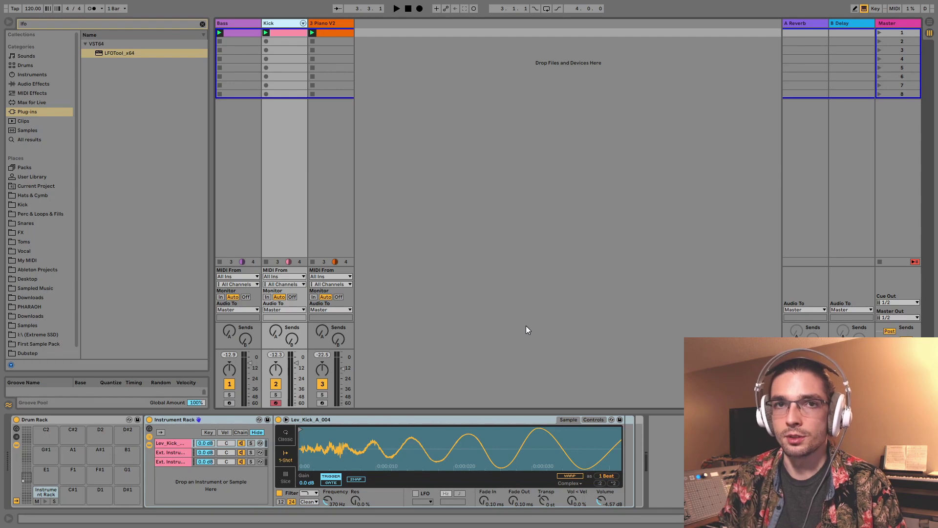
click(326, 21)
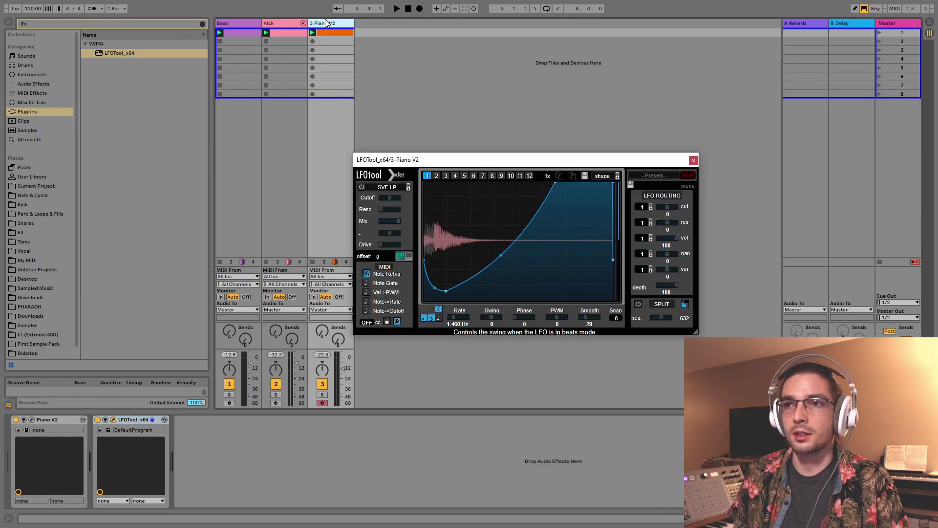